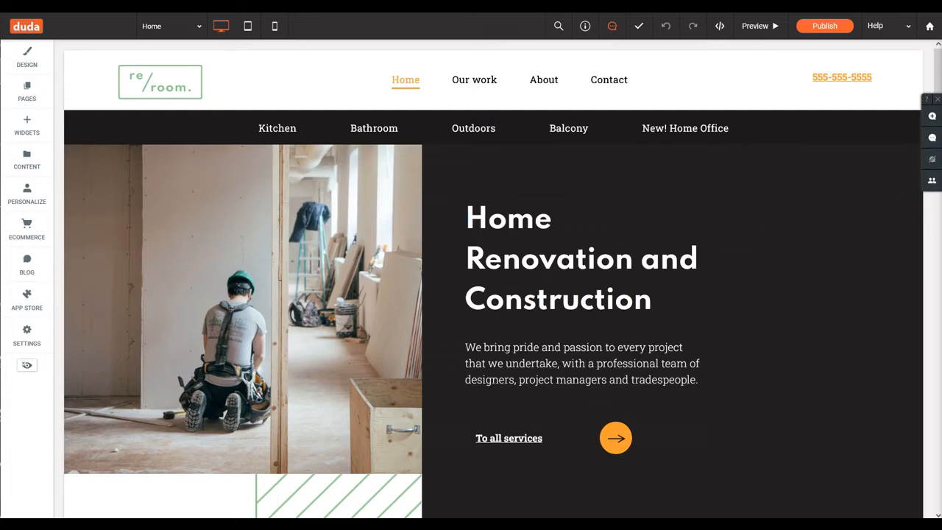
{"action": "left_click", "coordinate": [27, 160]}
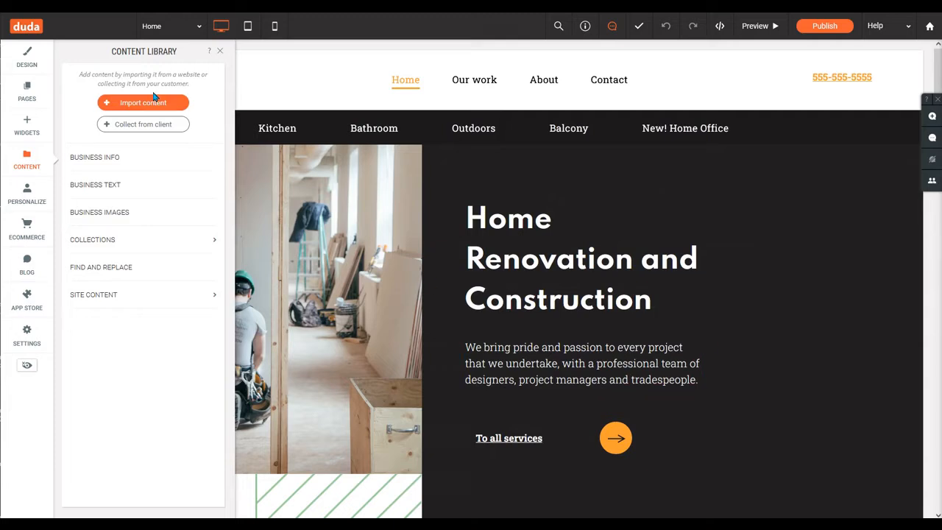
{"action": "left_click", "coordinate": [220, 51]}
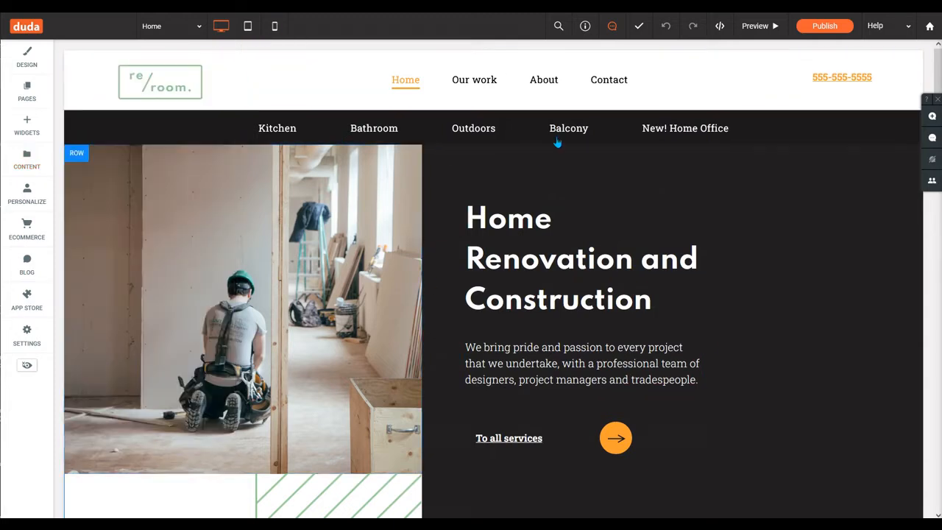
{"action": "left_click", "coordinate": [35, 170]}
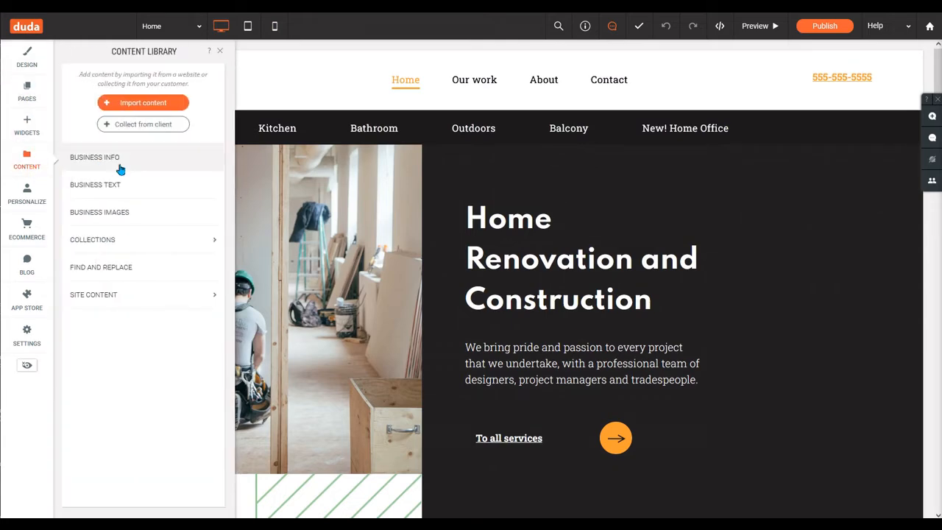
{"action": "left_click", "coordinate": [151, 104]}
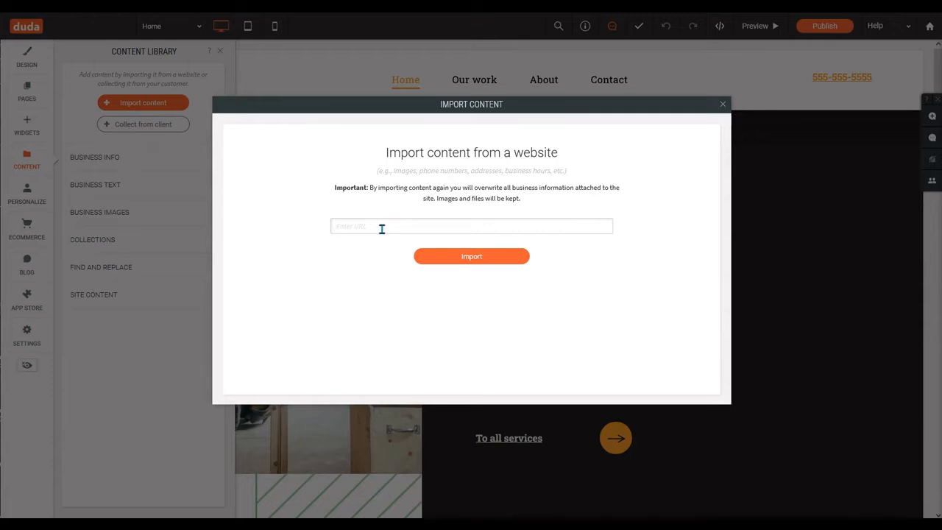
{"action": "type", "text": "https://www.facebook.com/SiouxTreePros/"}
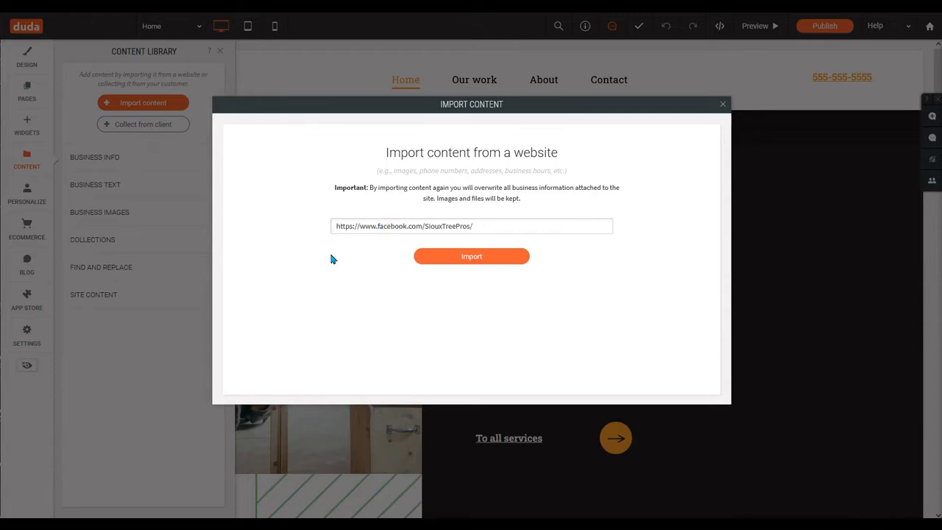
{"action": "left_click", "coordinate": [480, 259]}
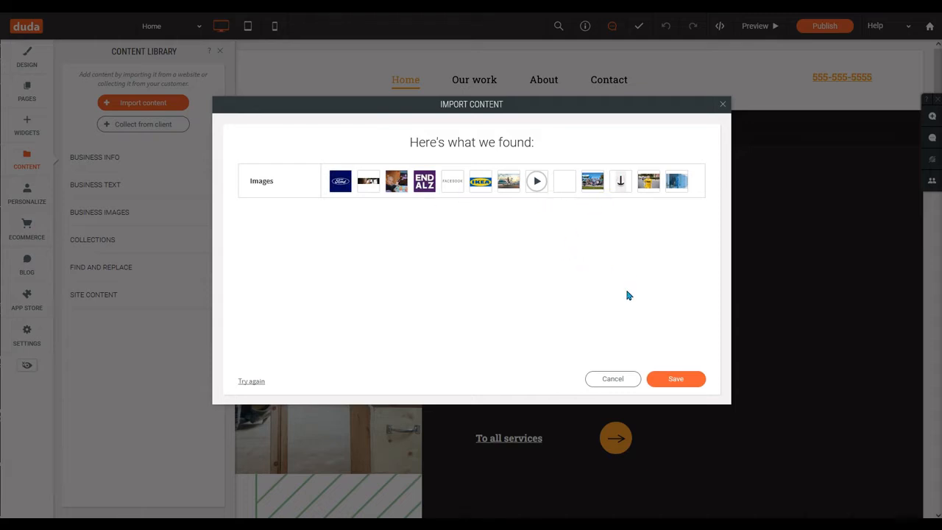
Save the imported images to the content library and accept updating the site's existing content with the imported business info.
{"action": "left_click", "coordinate": [684, 379]}
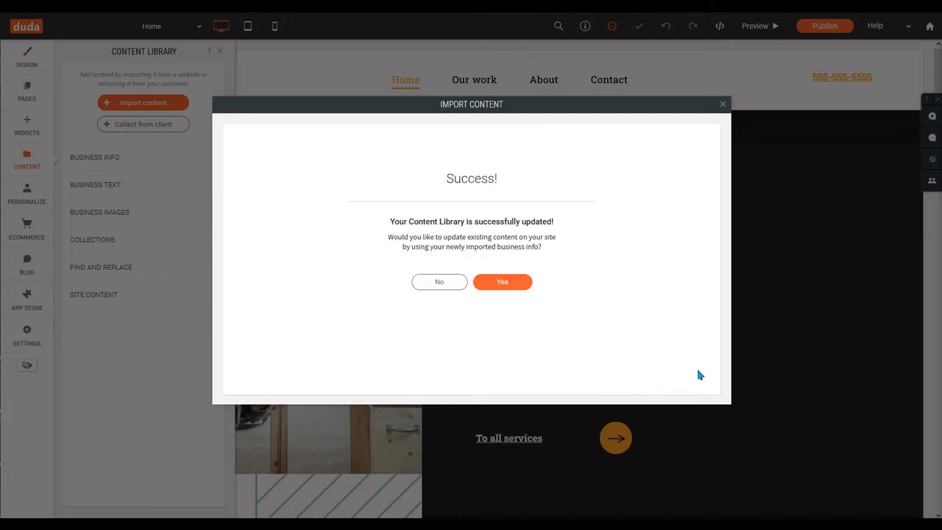
{"action": "left_click", "coordinate": [498, 284]}
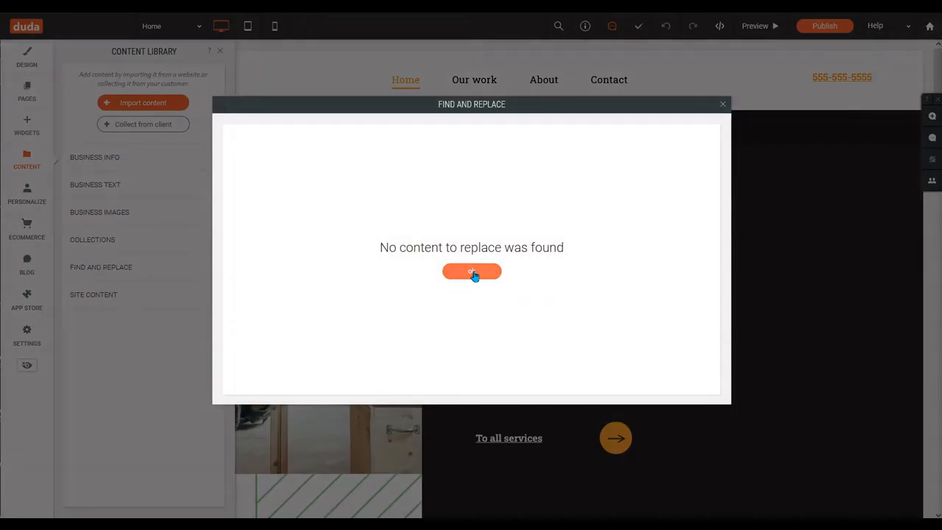
{"action": "left_click", "coordinate": [473, 273]}
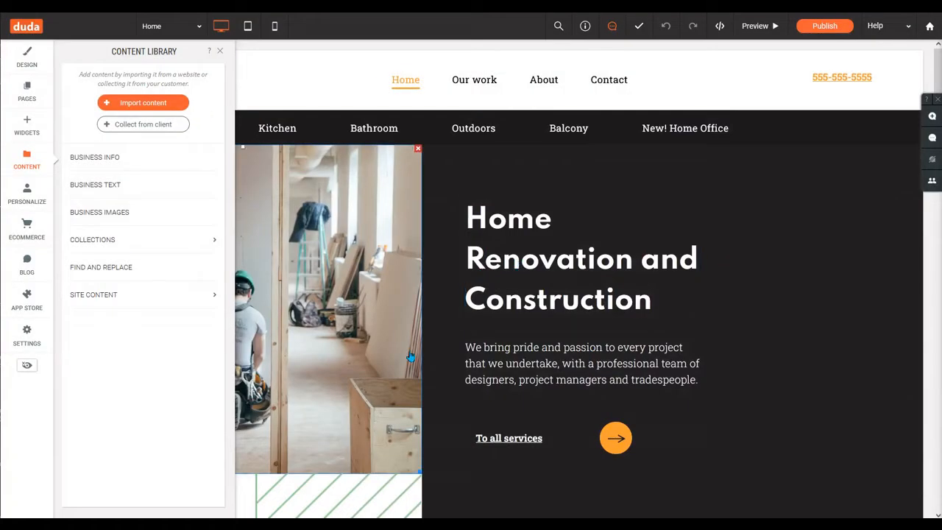
Open the image picker to replace the hero photo of the kneeling worker and filter it to From Old Site images.
{"action": "left_click", "coordinate": [337, 305]}
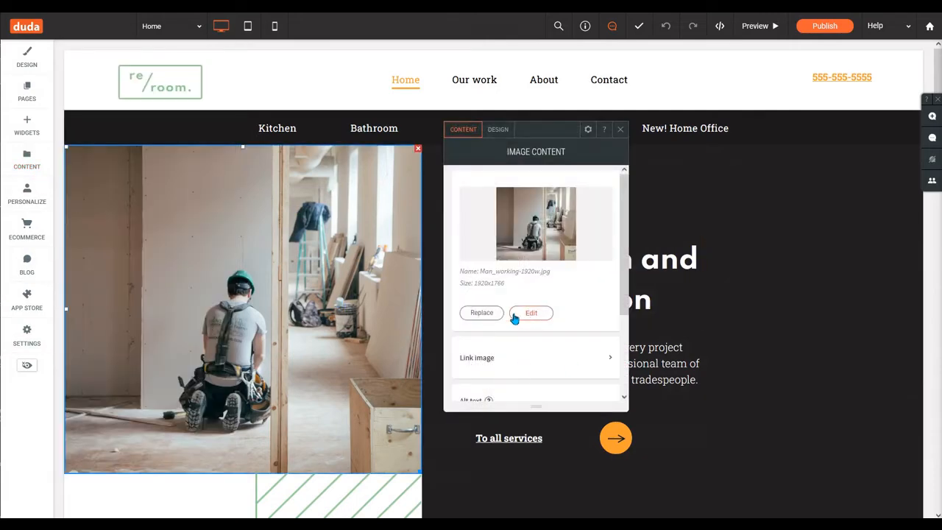
{"action": "left_click", "coordinate": [482, 313]}
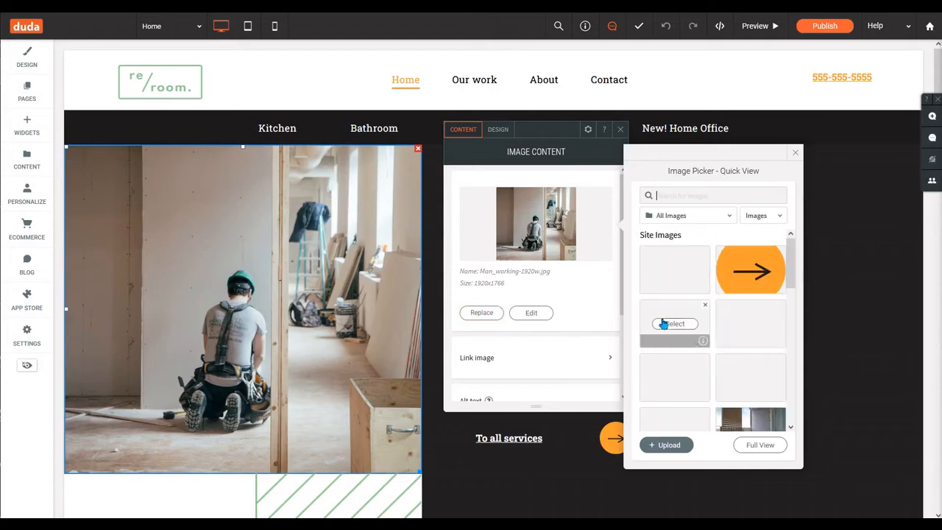
{"action": "left_click", "coordinate": [701, 217]}
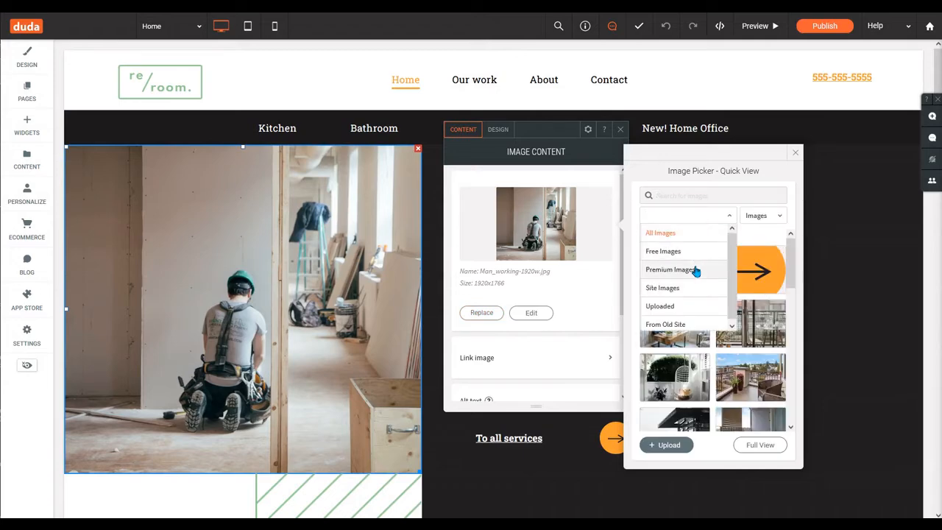
{"action": "left_click", "coordinate": [682, 308]}
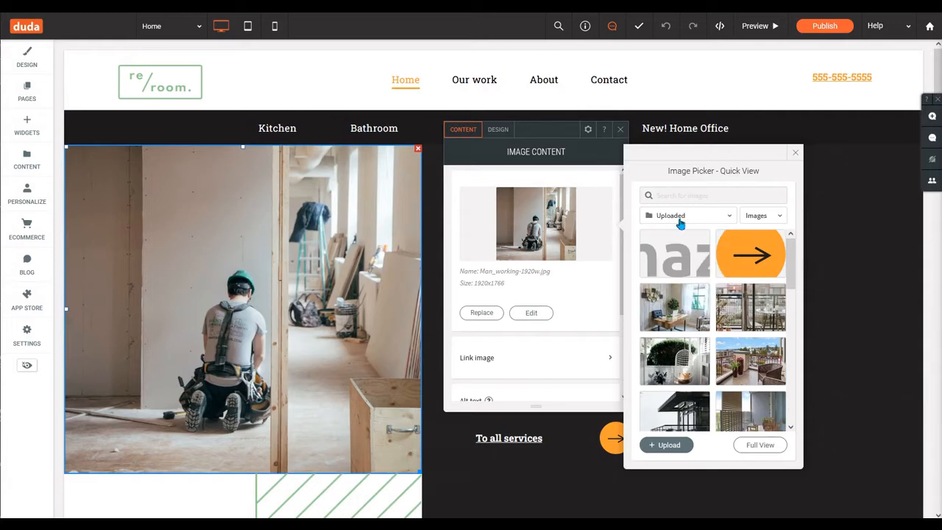
{"action": "left_click", "coordinate": [679, 218]}
{"action": "left_click", "coordinate": [682, 321]}
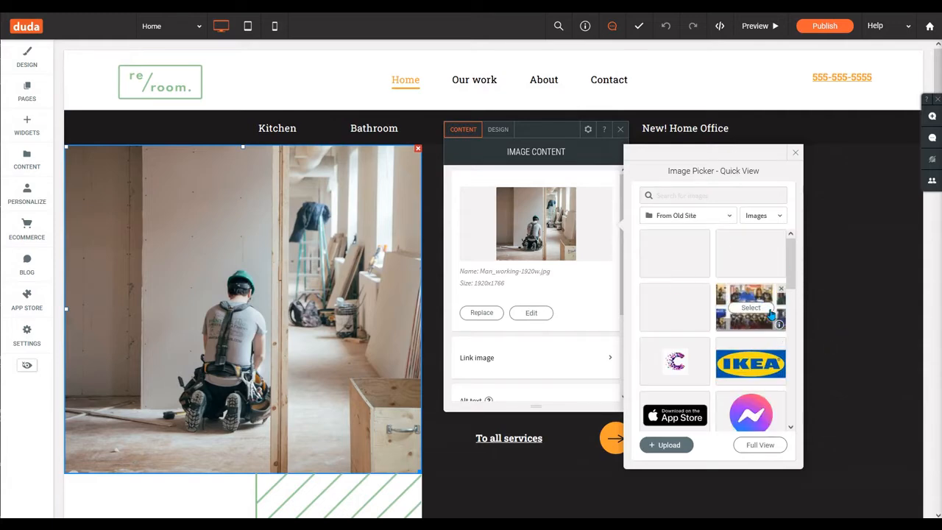
Browse the From Old Site images in the image picker to examine what was imported from the Facebook page.
{"action": "mouse_move", "coordinate": [661, 278]}
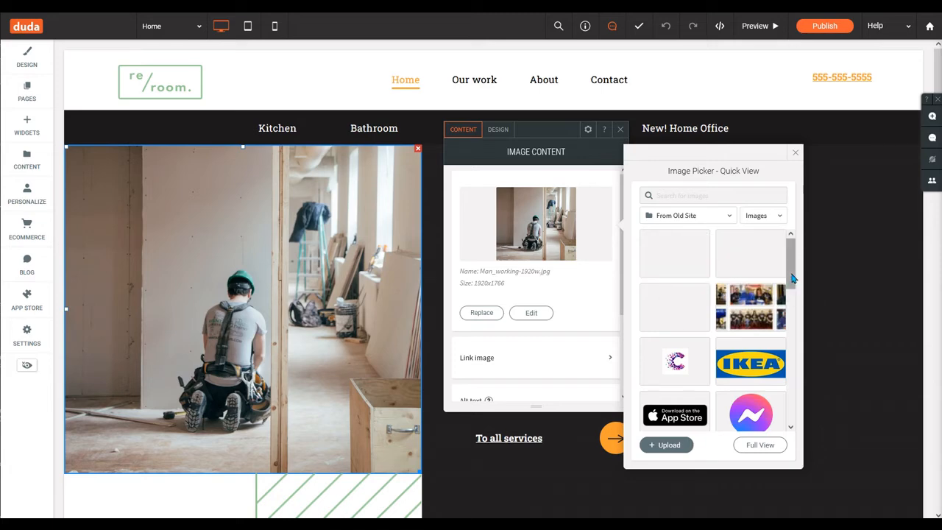
{"action": "left_click_drag", "start_coordinate": [790, 281], "coordinate": [780, 431]}
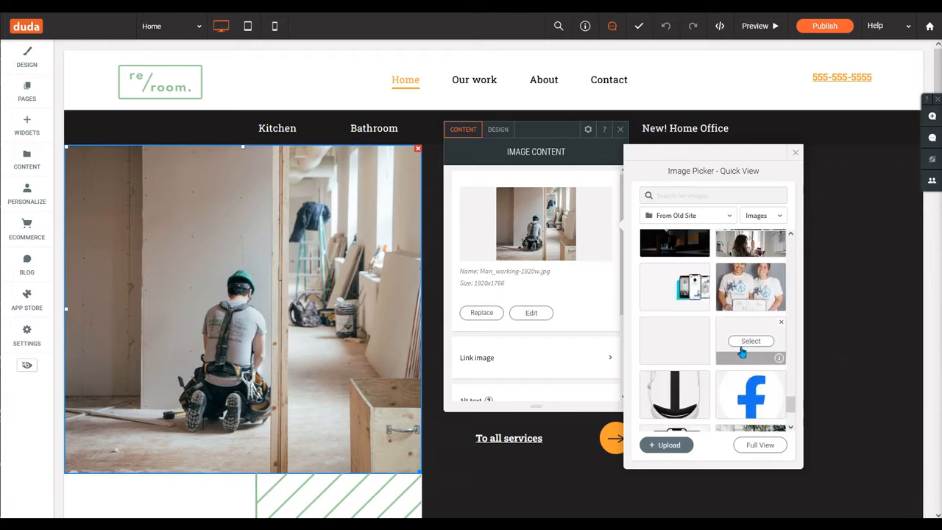
{"action": "scroll", "coordinate": [751, 342], "scroll_direction": "down", "scroll_amount": 2}
{"action": "scroll", "coordinate": [751, 342], "scroll_direction": "down", "scroll_amount": 3}
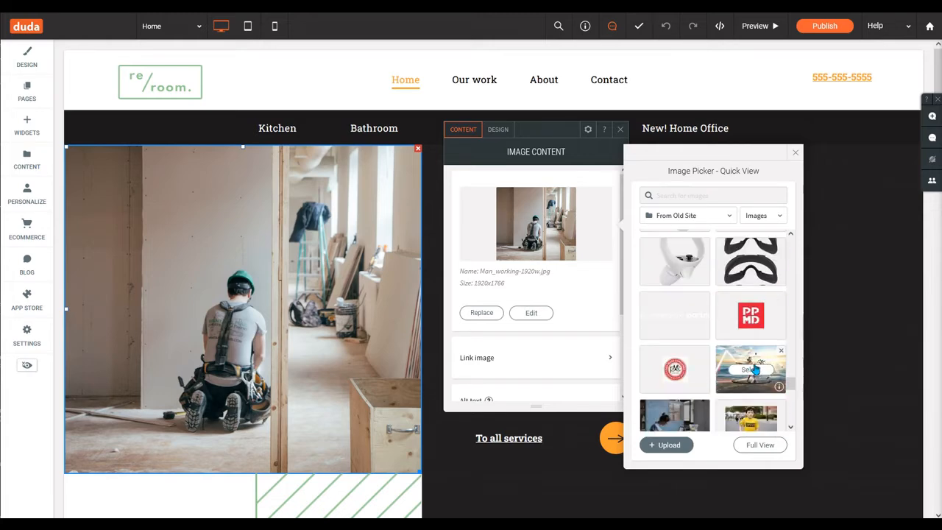
{"action": "scroll", "coordinate": [767, 363], "scroll_direction": "down", "scroll_amount": 3}
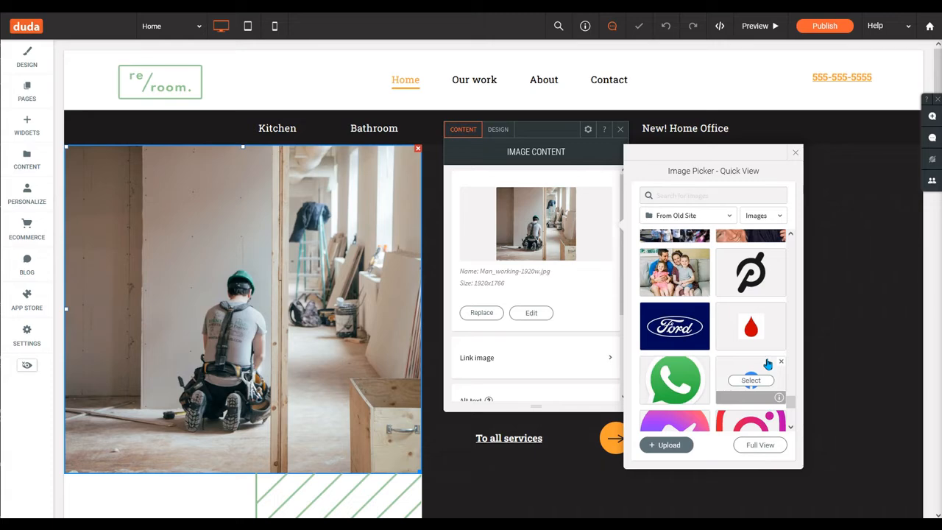
{"action": "scroll", "coordinate": [767, 363], "scroll_direction": "down", "scroll_amount": 6}
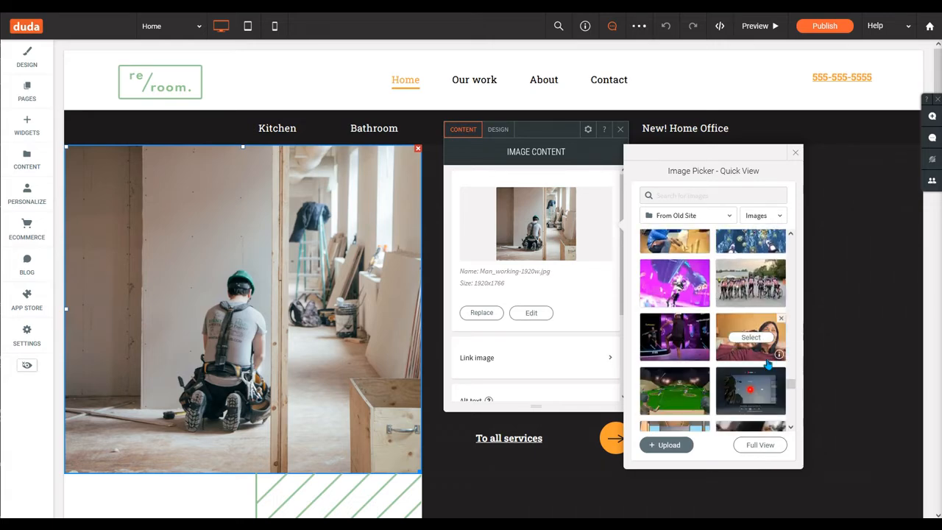
{"action": "scroll", "coordinate": [767, 364], "scroll_direction": "down", "scroll_amount": 8}
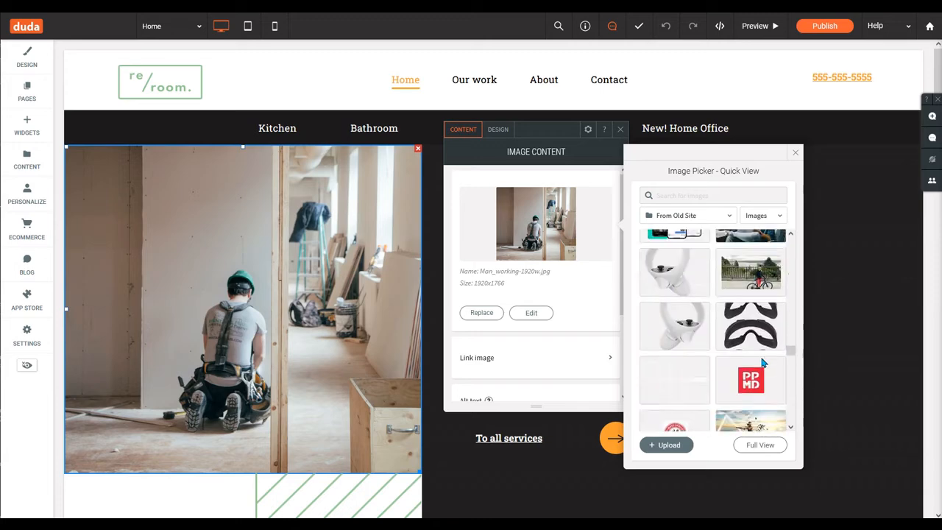
{"action": "scroll", "coordinate": [762, 362], "scroll_direction": "up", "scroll_amount": 5}
{"action": "scroll", "coordinate": [762, 361], "scroll_direction": "up", "scroll_amount": 4}
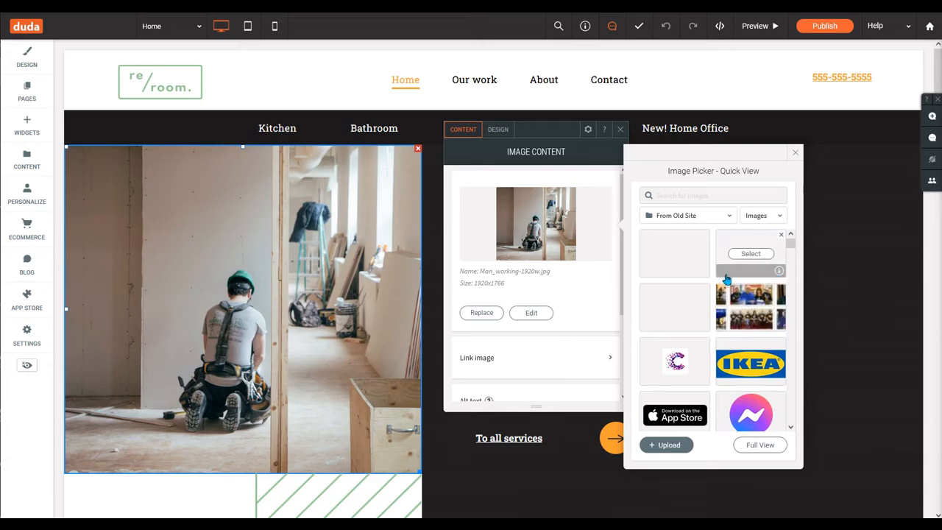
{"action": "scroll", "coordinate": [710, 301], "scroll_direction": "down", "scroll_amount": 5}
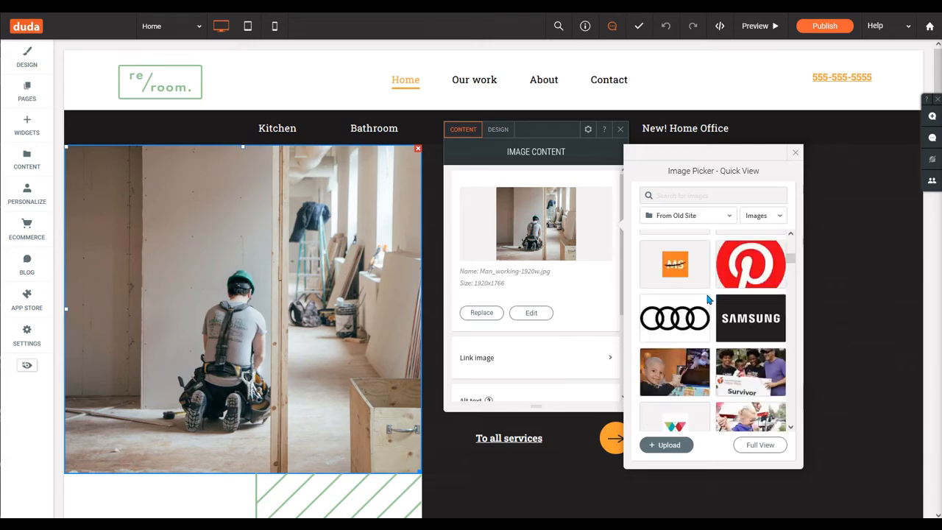
{"action": "left_click_drag", "start_coordinate": [792, 256], "coordinate": [799, 421]}
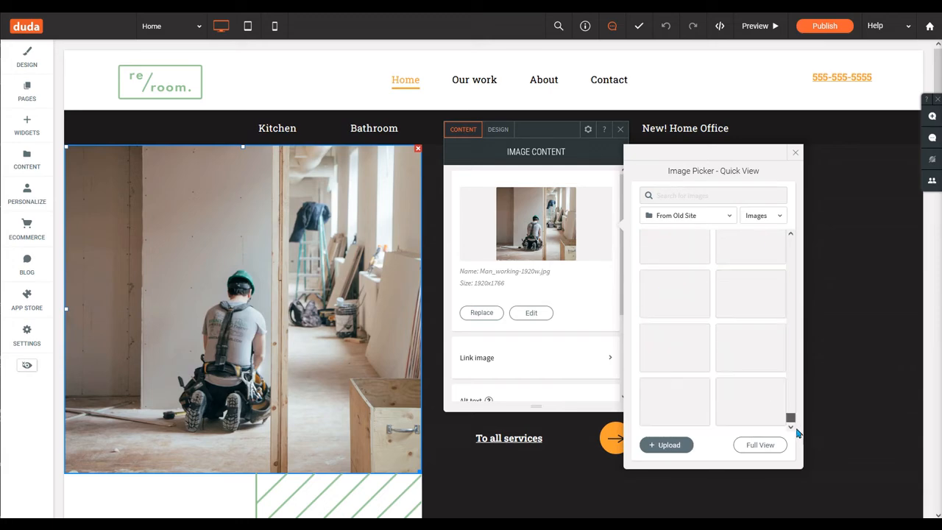
{"action": "mouse_move", "coordinate": [666, 294]}
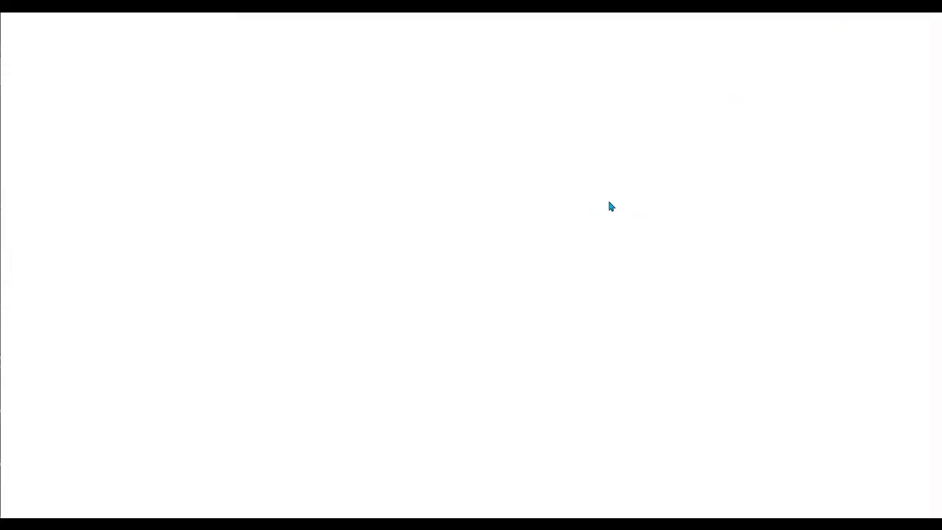
Switch to the browser, open the American Reformed Church website at hullarc.com and select its web address.
{"action": "type", "text": "hullar"}
{"action": "key", "text": "Return"}
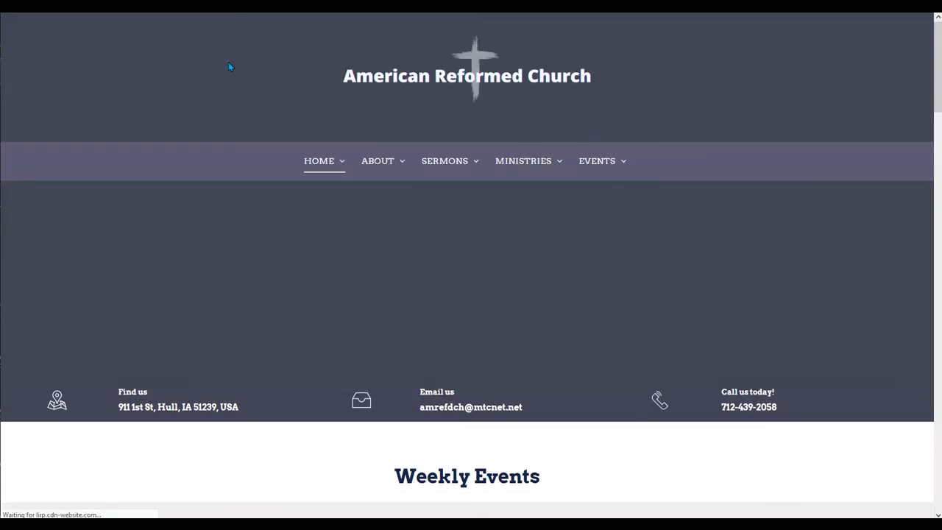
{"action": "key", "text": "ctrl+l"}
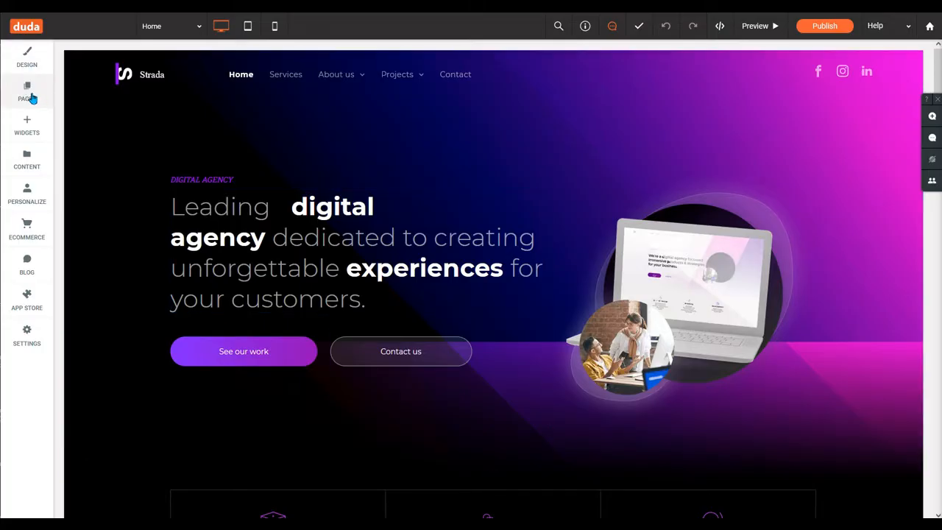
{"action": "left_click", "coordinate": [27, 162]}
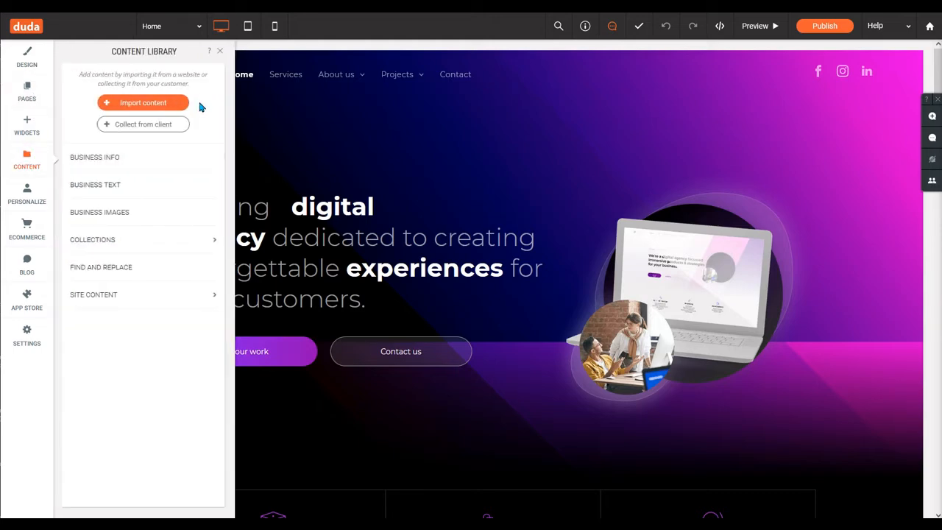
{"action": "left_click", "coordinate": [142, 105]}
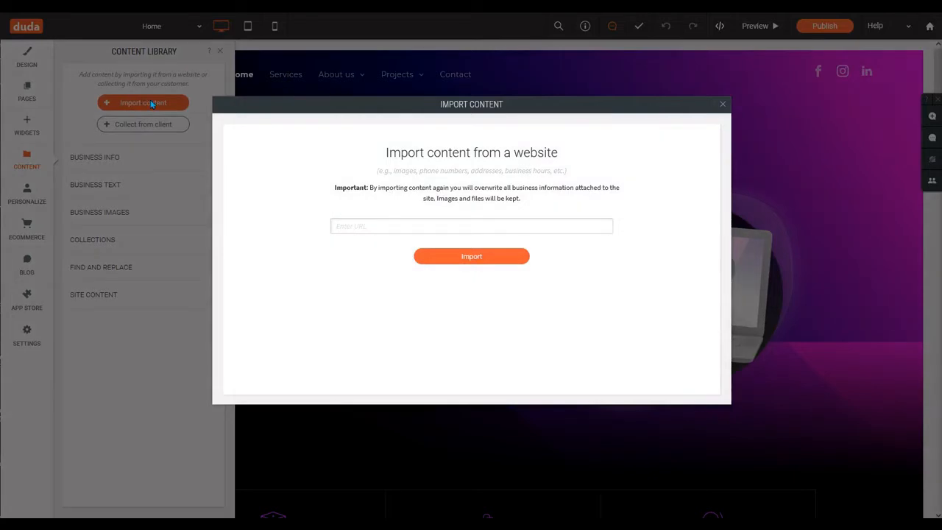
{"action": "left_click", "coordinate": [344, 229]}
{"action": "type", "text": "https://www.hullarc.com/"}
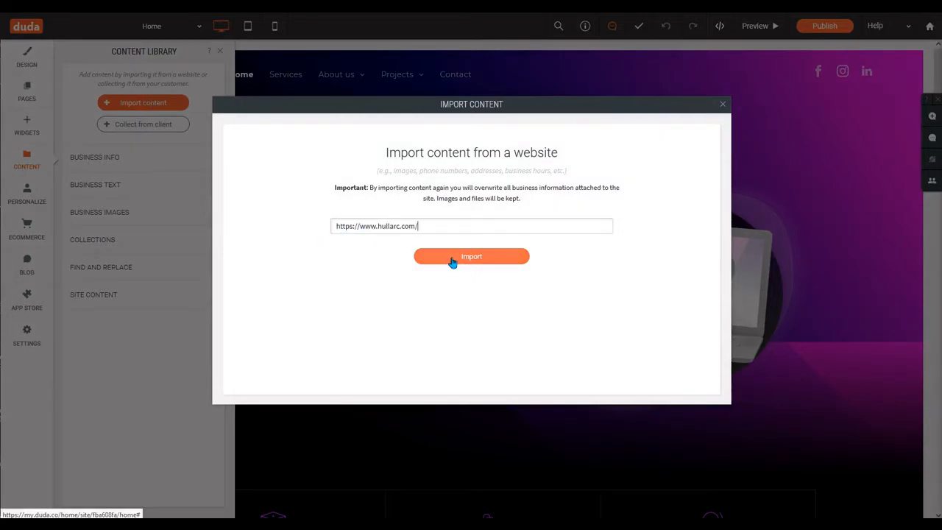
{"action": "left_click", "coordinate": [452, 259]}
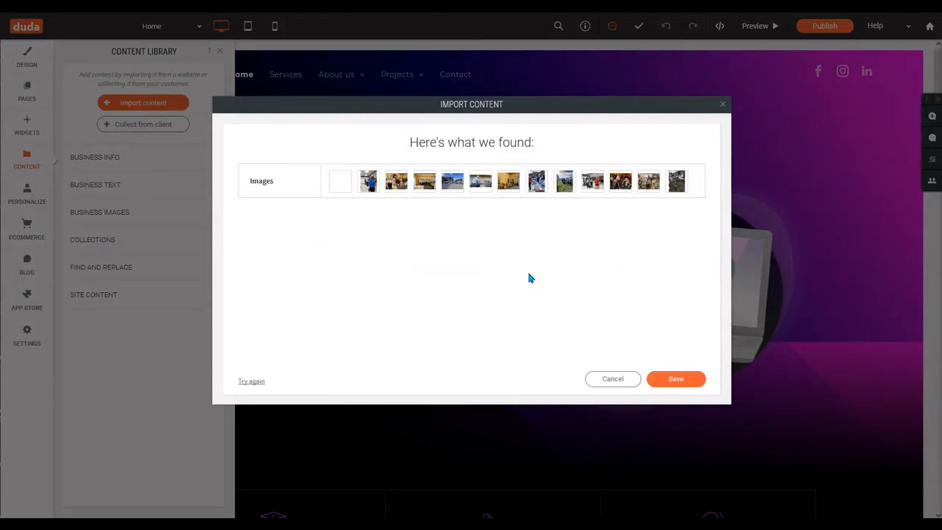
Save the images imported from the church website and accept updating the Strada site with the new business info.
{"action": "left_click", "coordinate": [685, 380]}
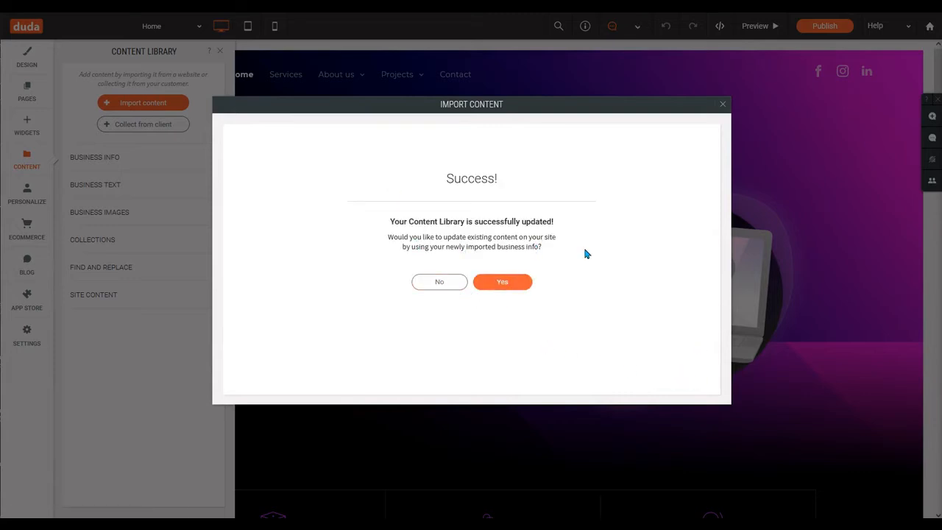
{"action": "left_click", "coordinate": [516, 290]}
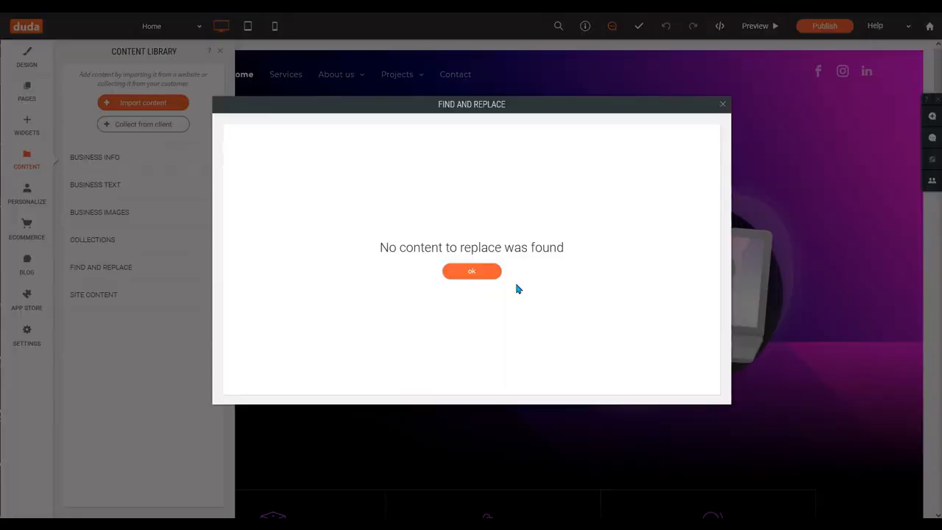
{"action": "left_click", "coordinate": [474, 271]}
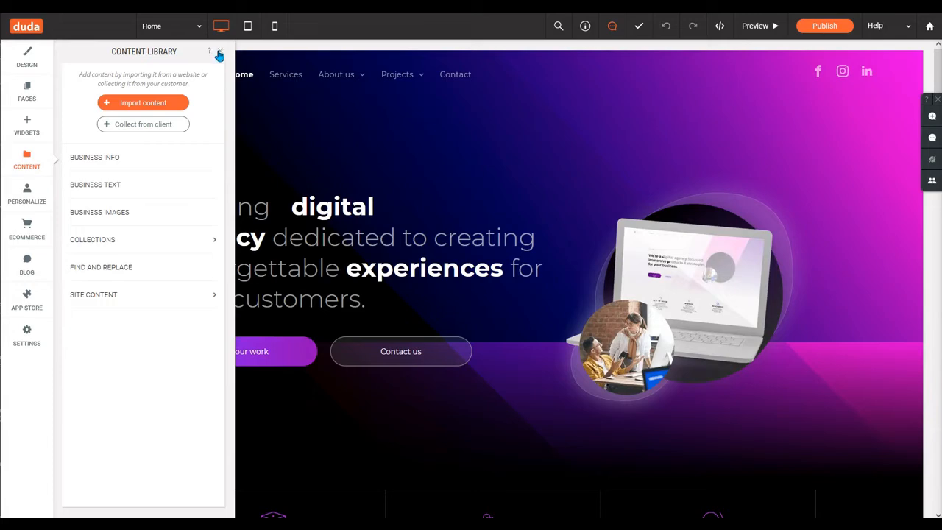
Open the business information in the content library and dismiss the Local Business Schema introduction.
{"action": "left_click", "coordinate": [144, 161]}
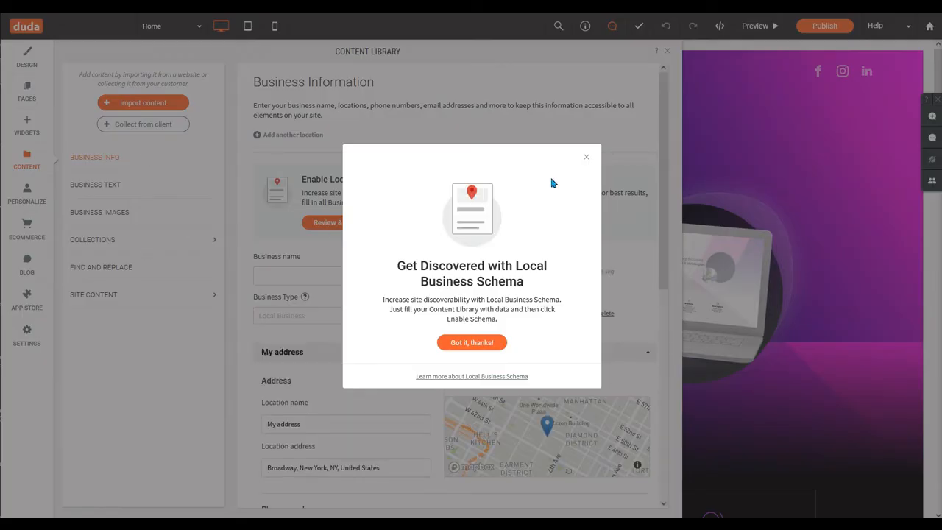
{"action": "left_click", "coordinate": [585, 162]}
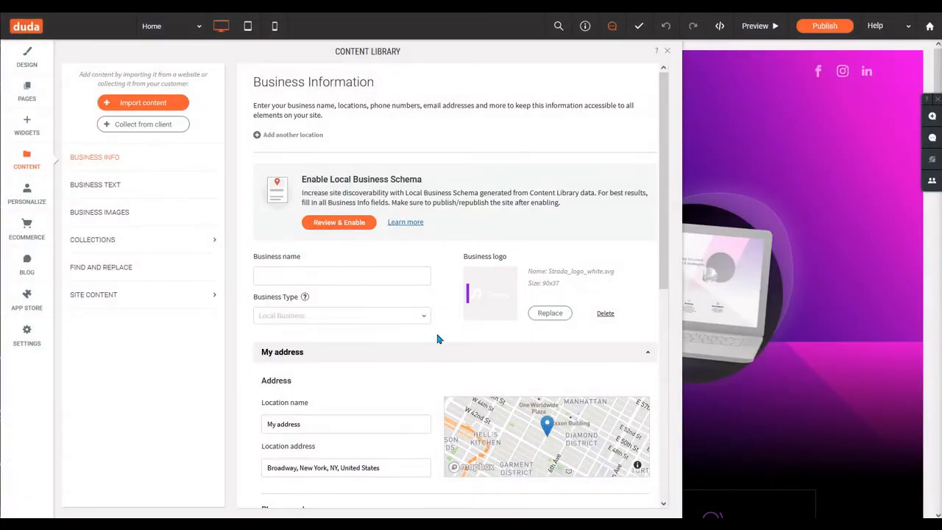
Look through the business information fields and close the content library.
{"action": "scroll", "coordinate": [432, 425], "scroll_direction": "down", "scroll_amount": 4}
{"action": "scroll", "coordinate": [475, 449], "scroll_direction": "up", "scroll_amount": 4}
{"action": "left_click", "coordinate": [666, 50]}
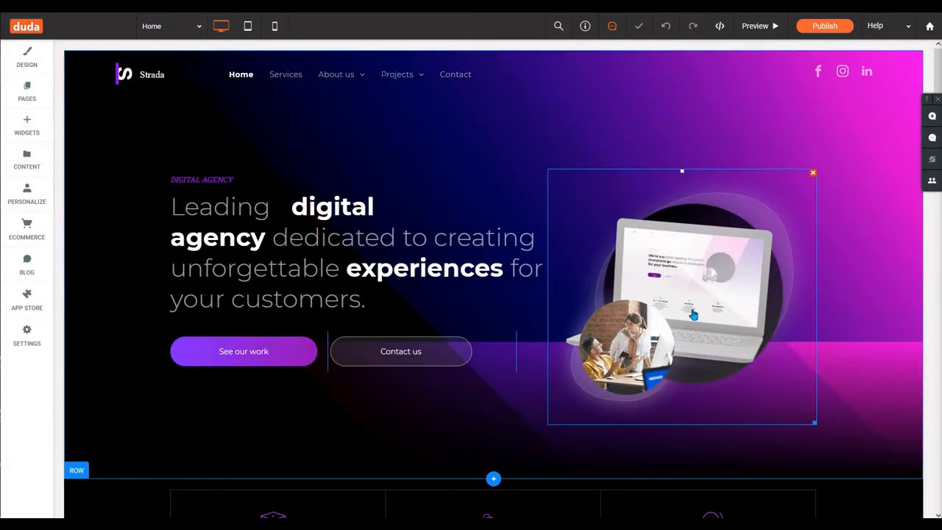
Replace the hero section's laptop image with the From Old Site photo Auction_10-1512x2016.jpg, and delete that image from its column.
{"action": "left_click", "coordinate": [693, 315]}
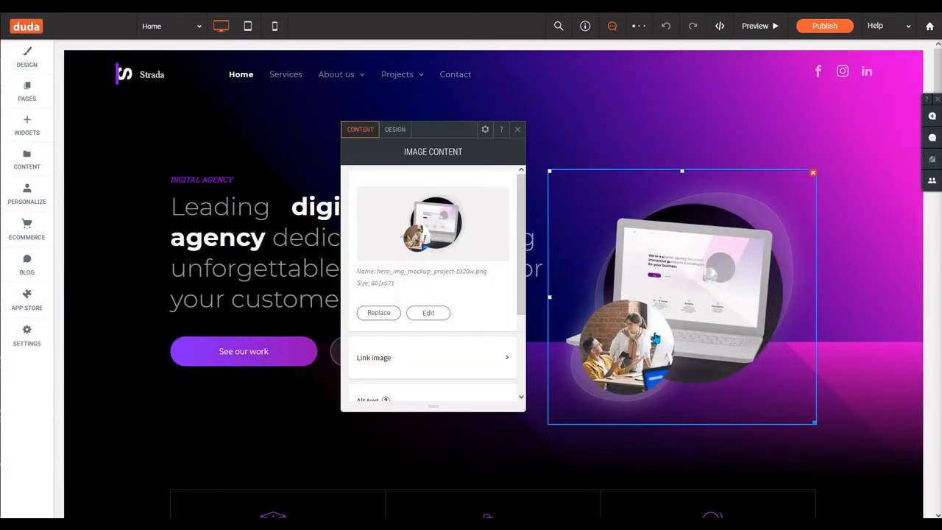
{"action": "left_click", "coordinate": [377, 314]}
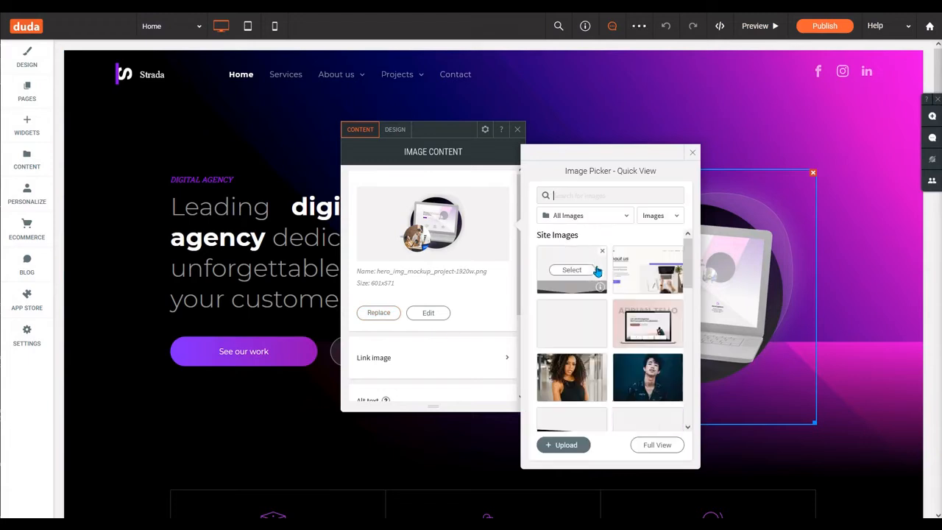
{"action": "left_click", "coordinate": [590, 216]}
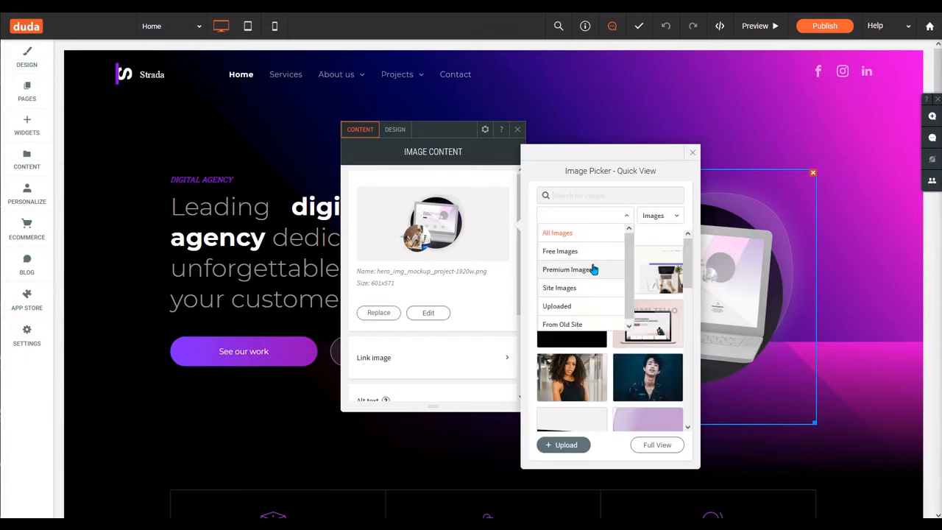
{"action": "left_click", "coordinate": [561, 324]}
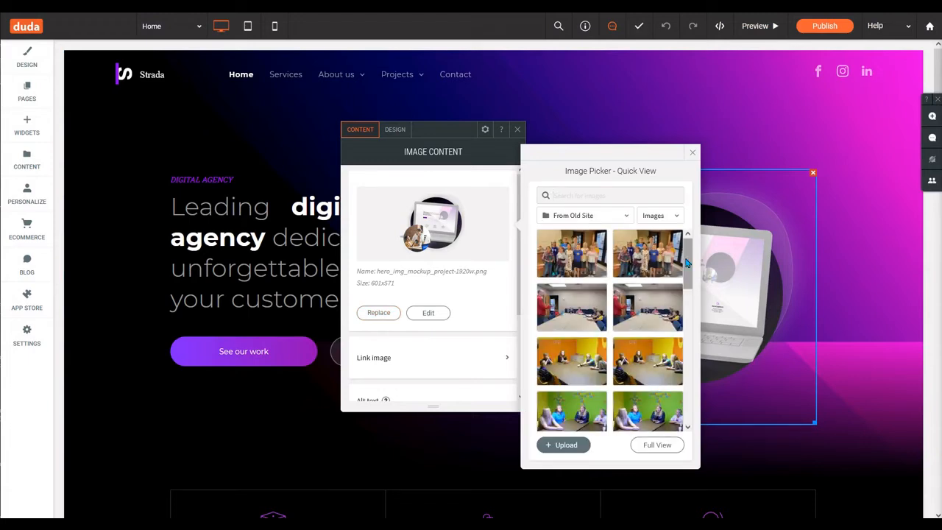
{"action": "scroll", "coordinate": [687, 256], "scroll_direction": "down", "scroll_amount": 8}
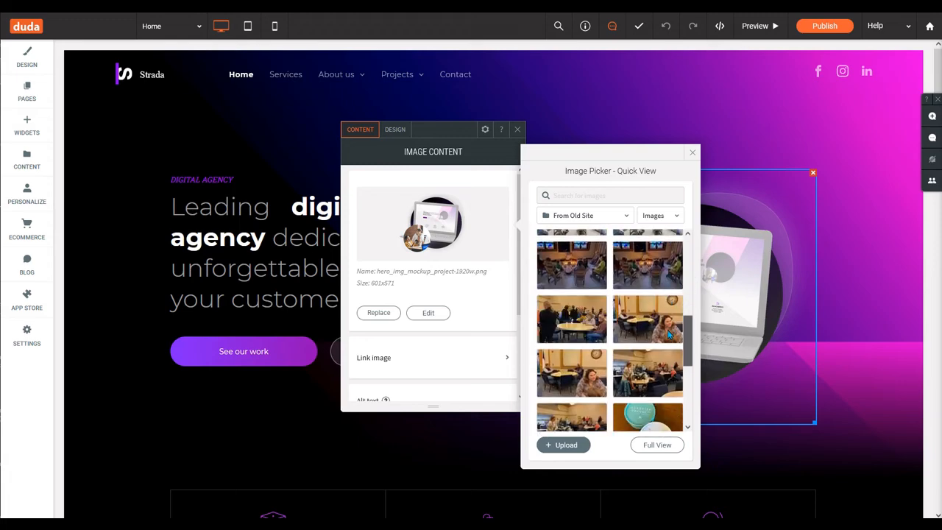
{"action": "left_click", "coordinate": [645, 331]}
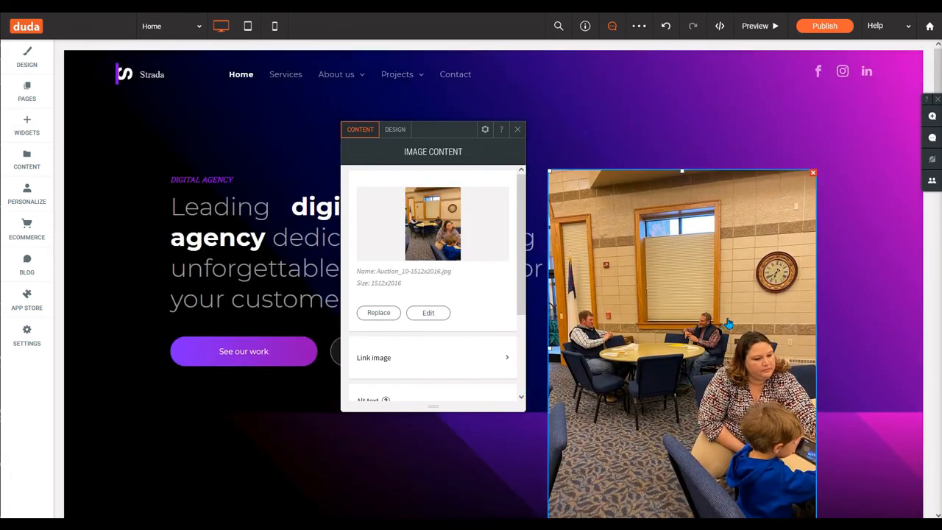
{"action": "left_click", "coordinate": [812, 175]}
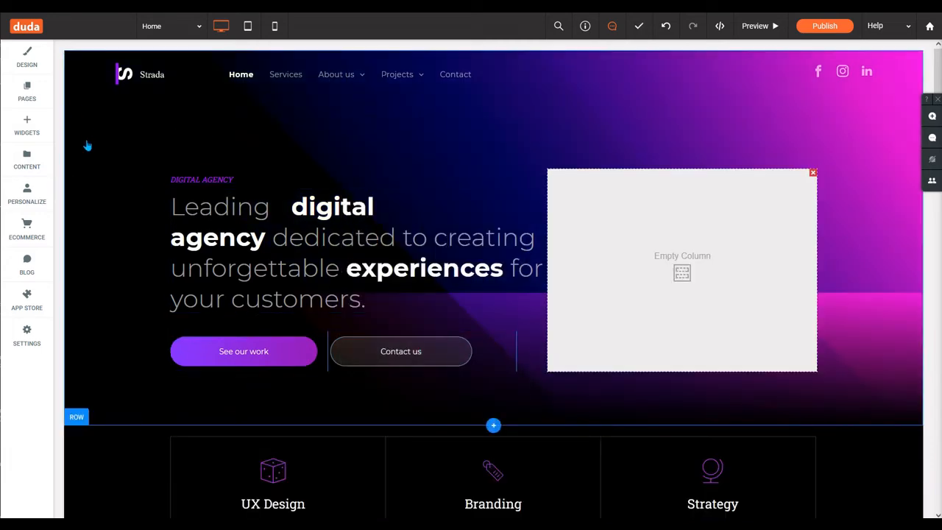
Read the content library's notice about importing website content again, and close the import dialog without importing.
{"action": "left_click", "coordinate": [28, 160]}
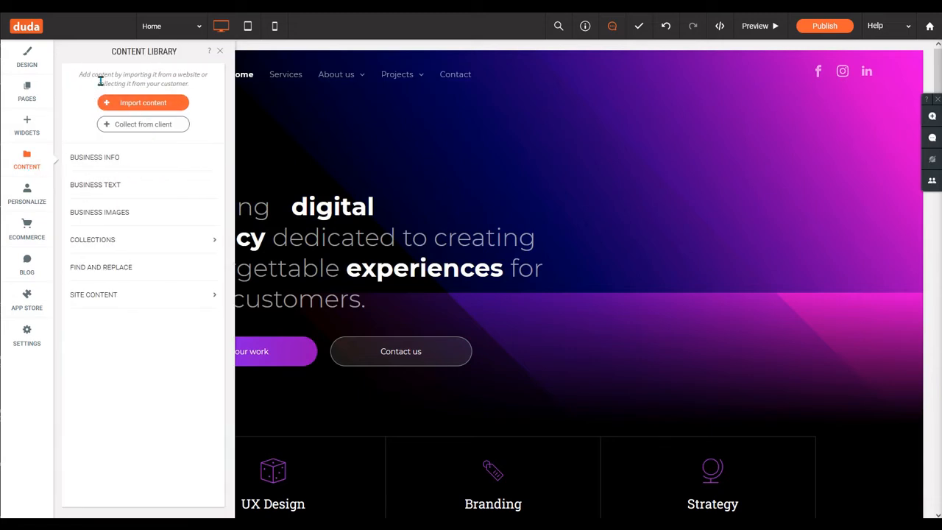
{"action": "left_click", "coordinate": [176, 104]}
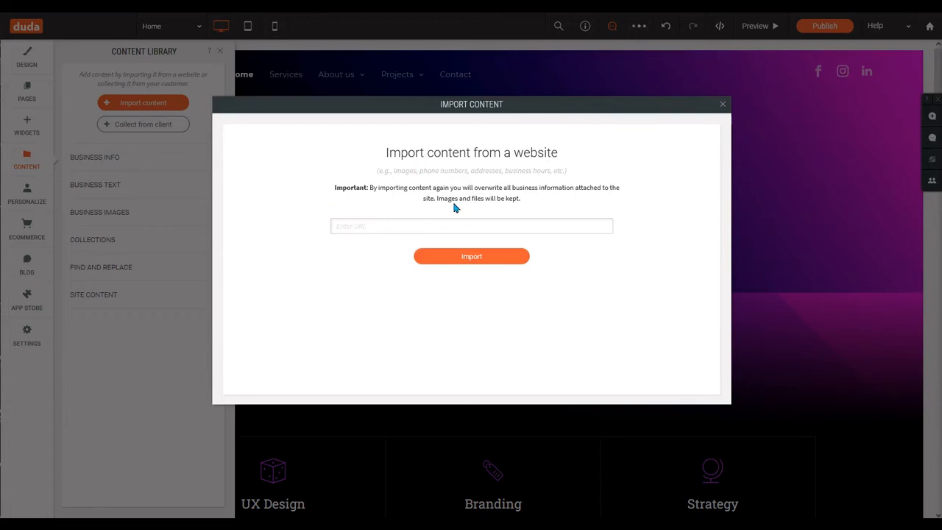
{"action": "left_click", "coordinate": [722, 106]}
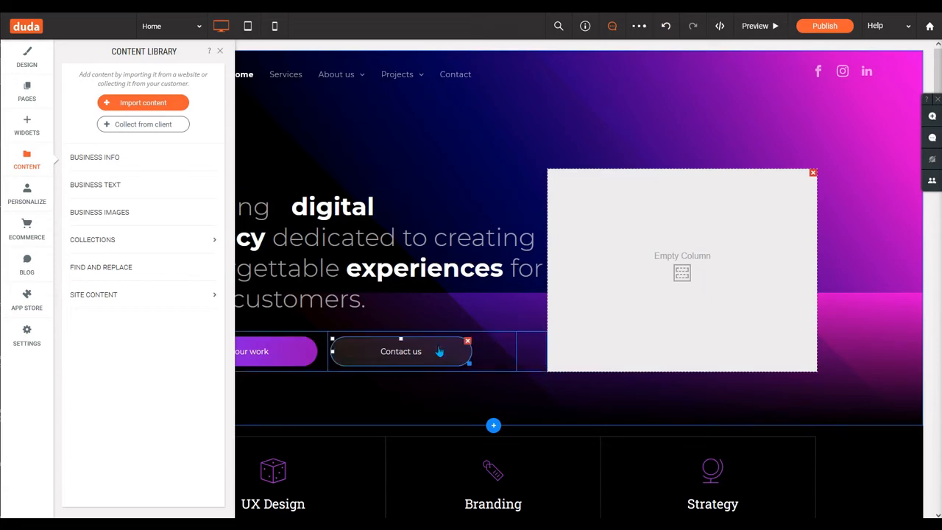
Look over the home page's lower sections and examine the content library's Business Text sections.
{"action": "scroll", "coordinate": [658, 324], "scroll_direction": "down", "scroll_amount": 3}
{"action": "left_click", "coordinate": [668, 310]}
{"action": "scroll", "coordinate": [662, 309], "scroll_direction": "down", "scroll_amount": 6}
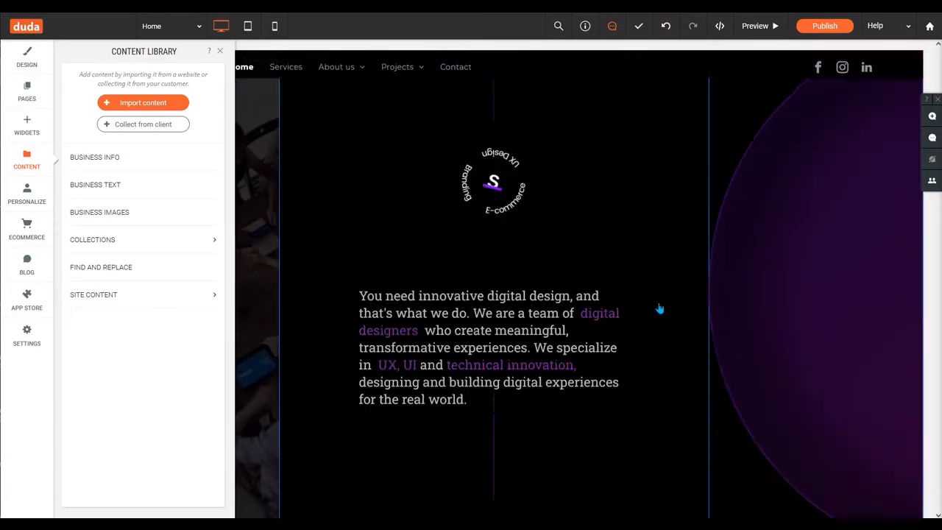
{"action": "left_click", "coordinate": [136, 188]}
{"action": "scroll", "coordinate": [450, 226], "scroll_direction": "down", "scroll_amount": 1}
{"action": "scroll", "coordinate": [355, 236], "scroll_direction": "up", "scroll_amount": 1}
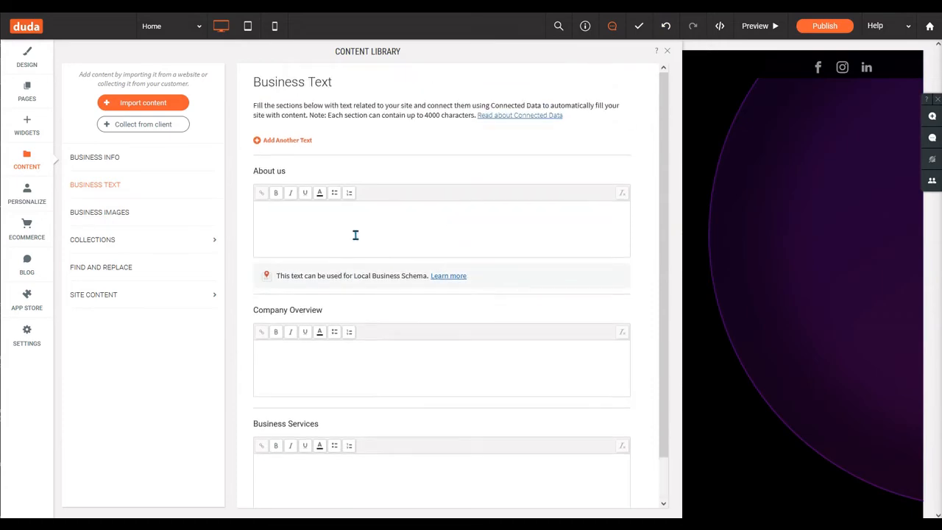
Review the business name, logo, address, contact details, social icons and business hours in Business Info, and close the content library.
{"action": "left_click", "coordinate": [107, 169]}
{"action": "scroll", "coordinate": [410, 321], "scroll_direction": "down", "scroll_amount": 3}
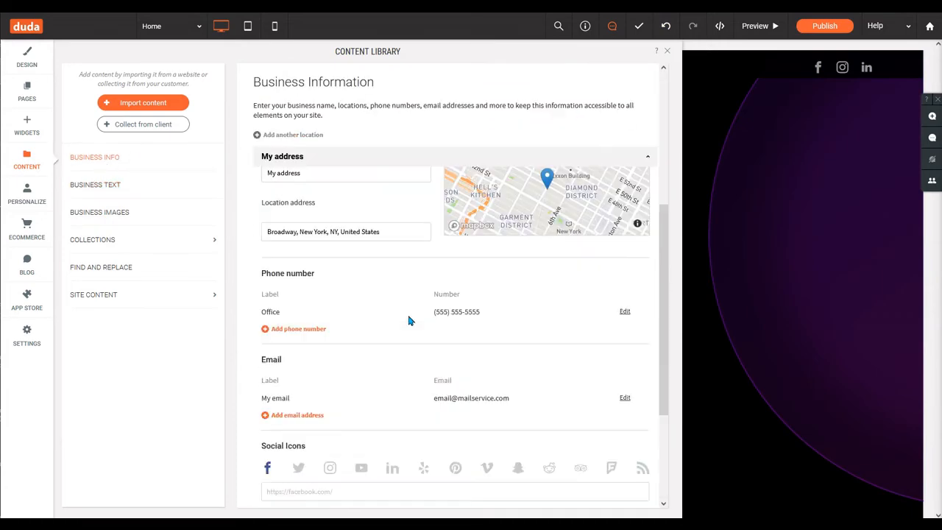
{"action": "scroll", "coordinate": [398, 362], "scroll_direction": "up", "scroll_amount": 2}
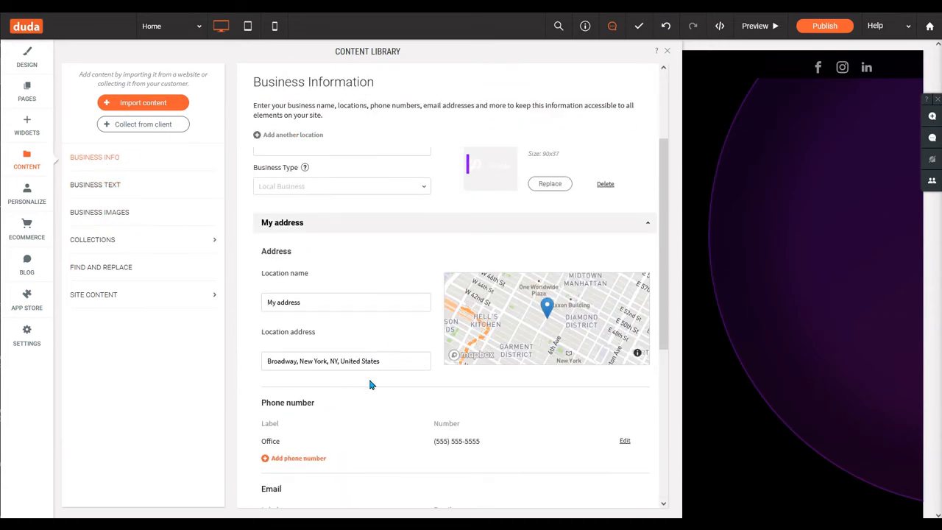
{"action": "scroll", "coordinate": [371, 384], "scroll_direction": "up", "scroll_amount": 2}
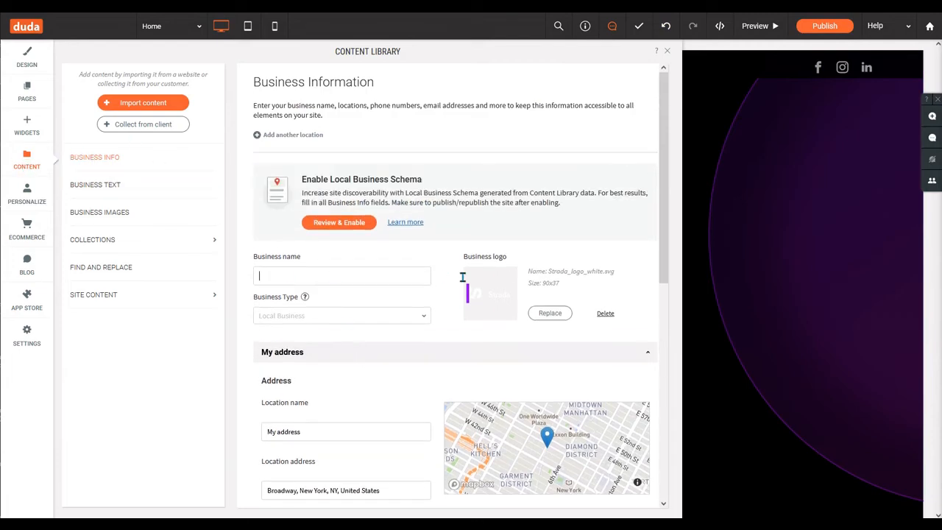
{"action": "scroll", "coordinate": [450, 304], "scroll_direction": "down", "scroll_amount": 2}
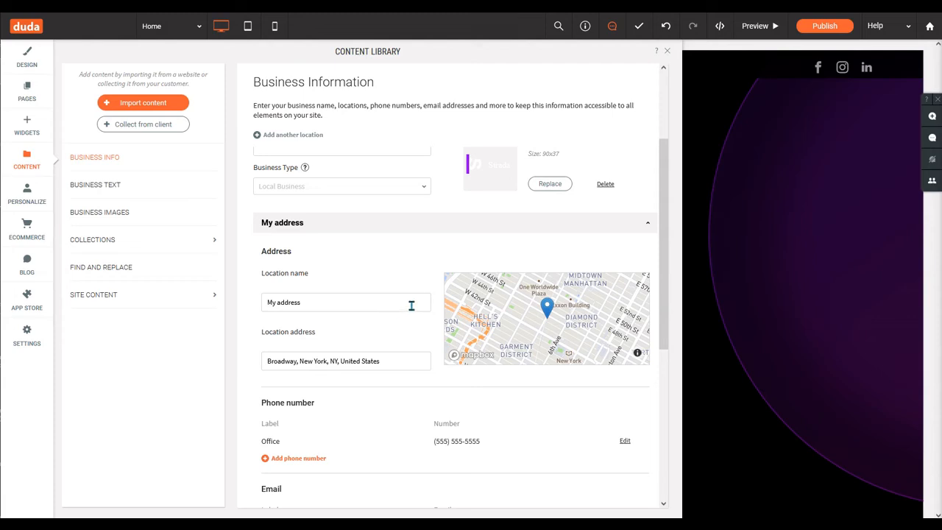
{"action": "scroll", "coordinate": [304, 425], "scroll_direction": "down", "scroll_amount": 2}
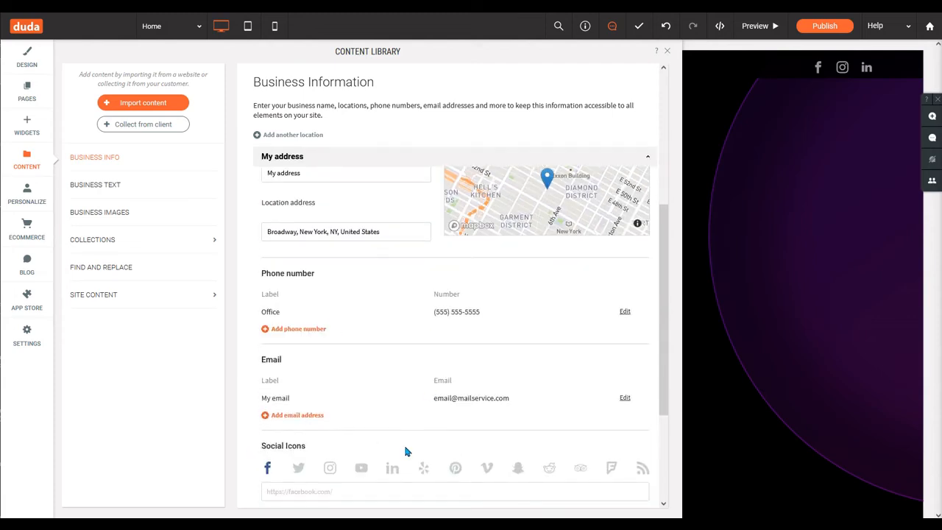
{"action": "scroll", "coordinate": [473, 372], "scroll_direction": "down", "scroll_amount": 3}
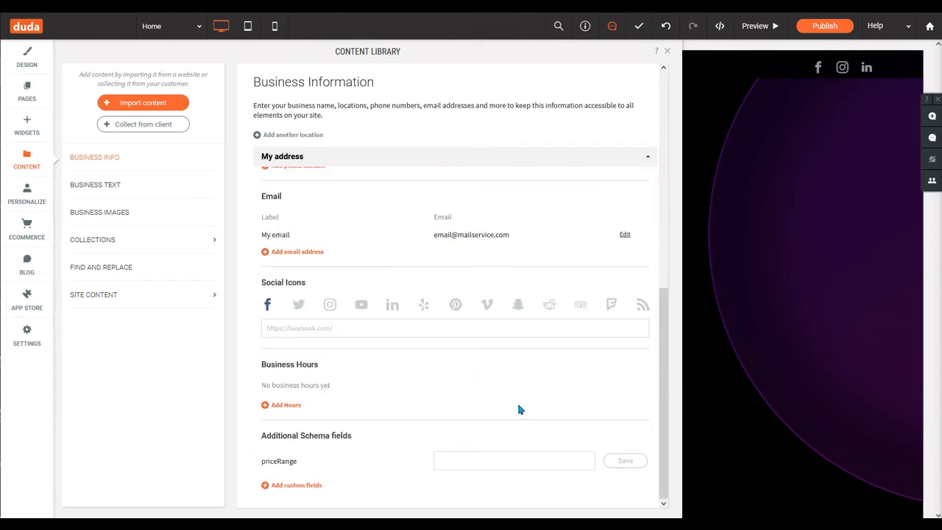
{"action": "scroll", "coordinate": [547, 414], "scroll_direction": "up", "scroll_amount": 6}
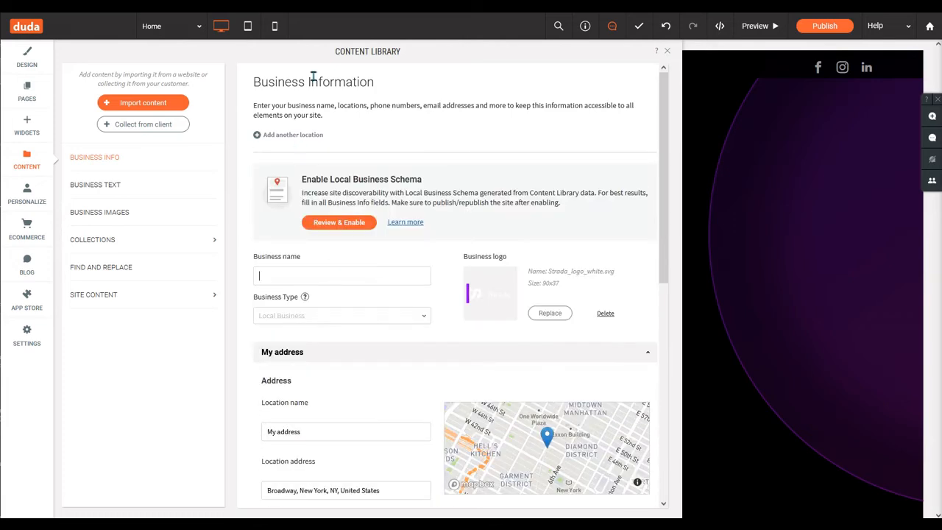
{"action": "left_click", "coordinate": [666, 53]}
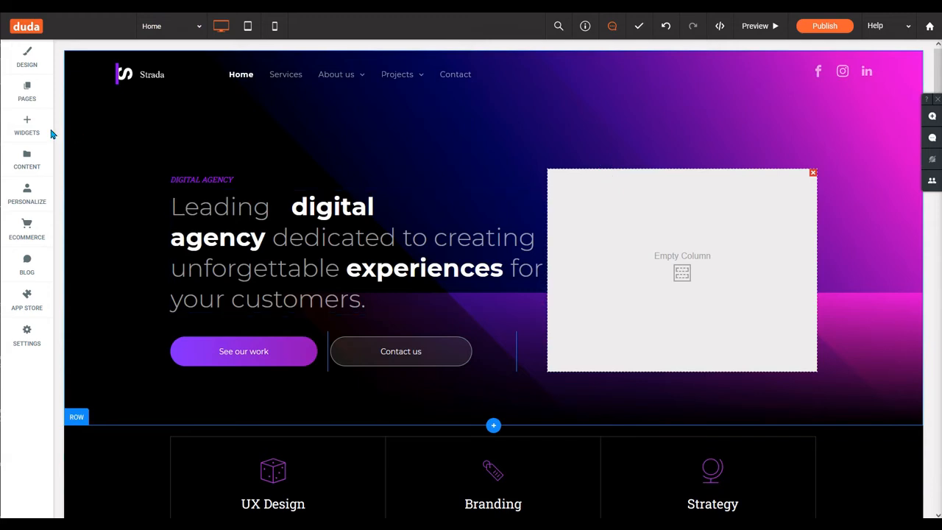
{"action": "left_click", "coordinate": [27, 159]}
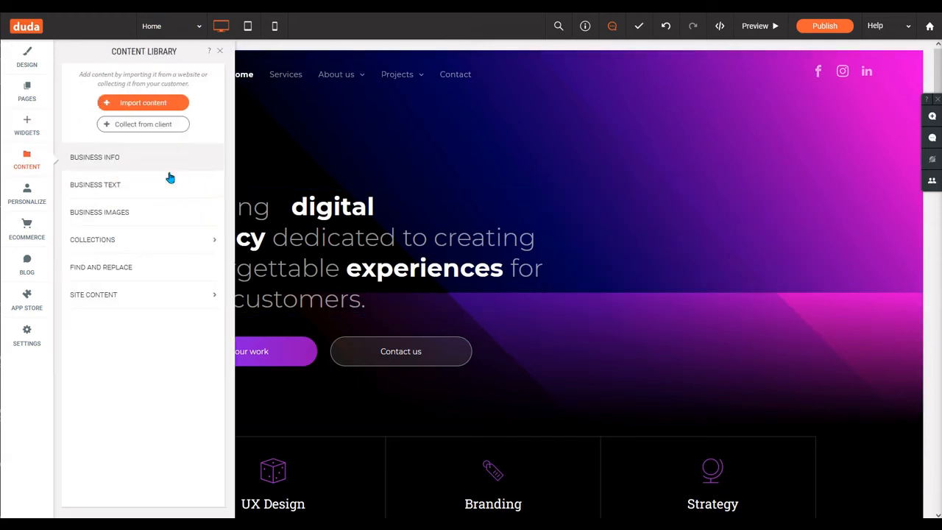
{"action": "left_click", "coordinate": [220, 53]}
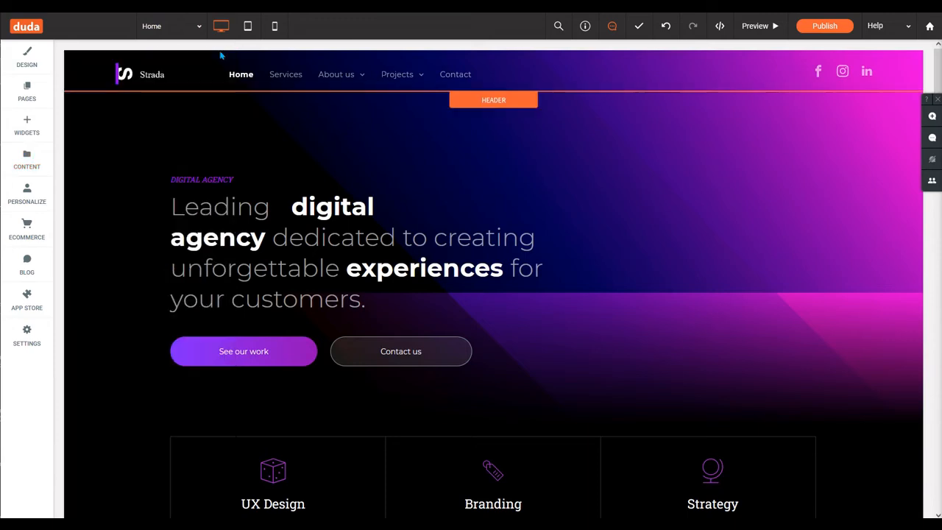
{"action": "left_click", "coordinate": [675, 312]}
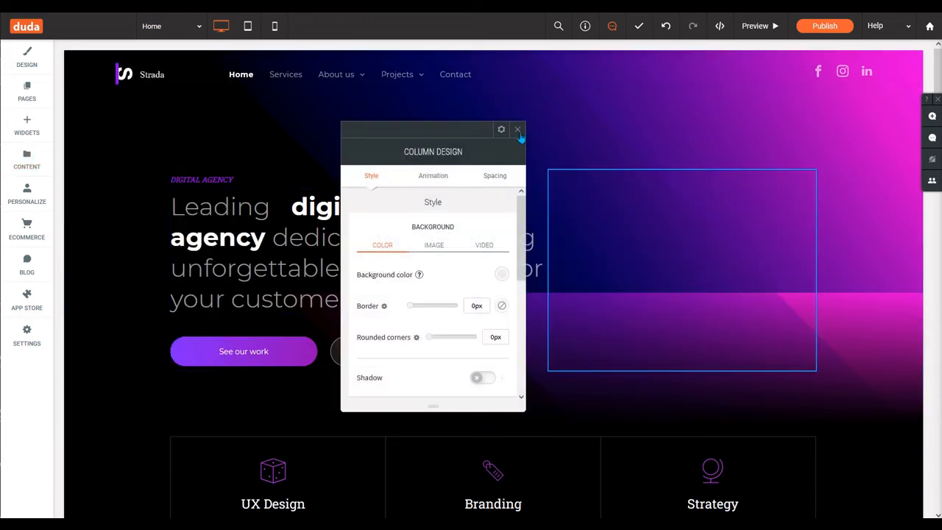
{"action": "left_click", "coordinate": [518, 130]}
Add an image widget to the empty hero column and limit its image picker to From Old Site images.
{"action": "left_click", "coordinate": [26, 125]}
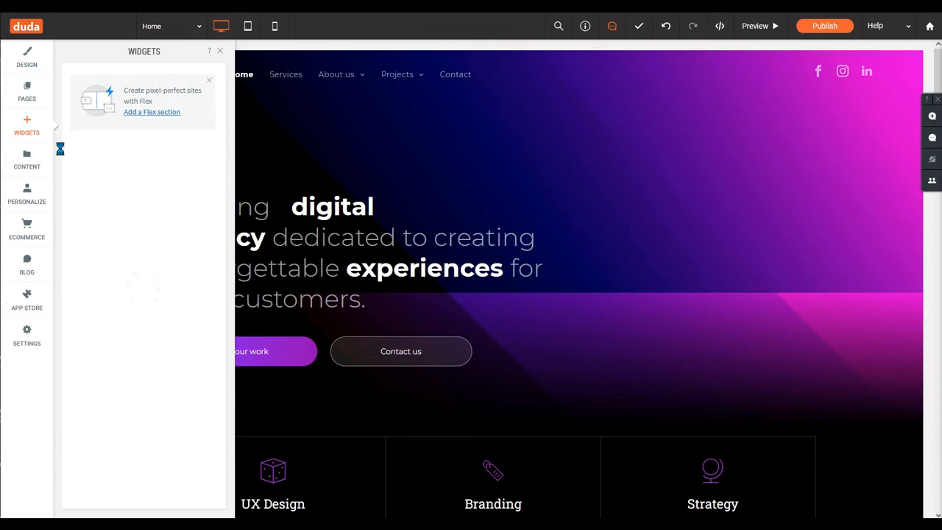
{"action": "left_click_drag", "start_coordinate": [143, 208], "coordinate": [685, 235]}
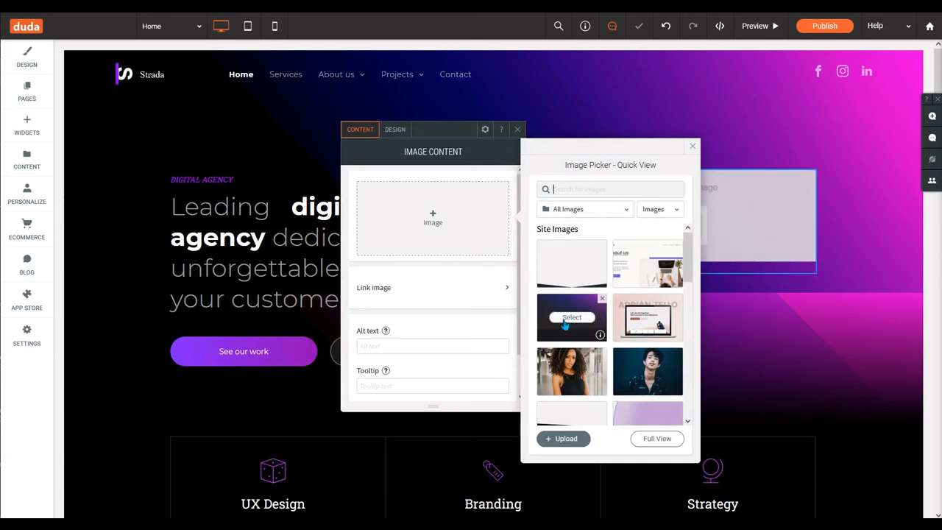
{"action": "left_click", "coordinate": [567, 212]}
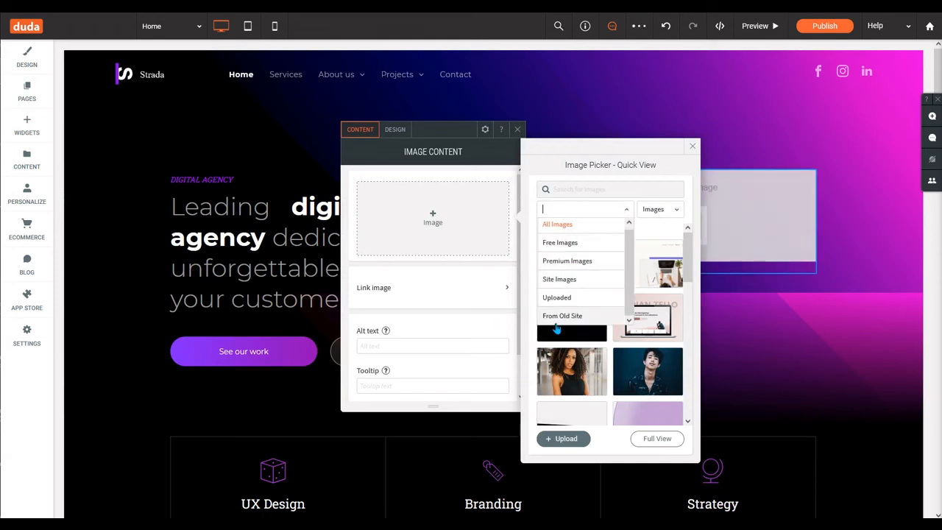
{"action": "left_click", "coordinate": [563, 317]}
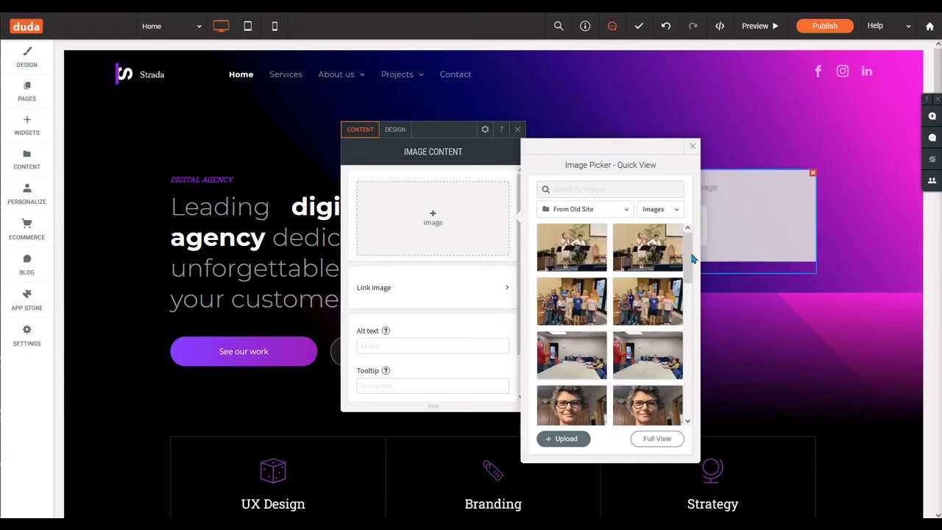
Browse the From Old Site images through to the end of the list, and close the picker and image settings without choosing one.
{"action": "left_click_drag", "start_coordinate": [694, 257], "coordinate": [685, 415]}
{"action": "scroll", "coordinate": [677, 415], "scroll_direction": "down", "scroll_amount": 10}
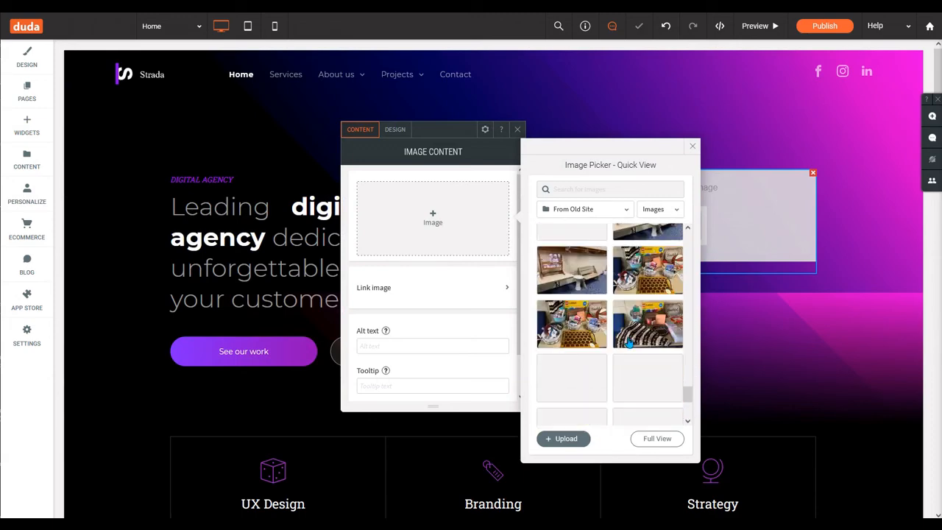
{"action": "scroll", "coordinate": [631, 346], "scroll_direction": "down", "scroll_amount": 5}
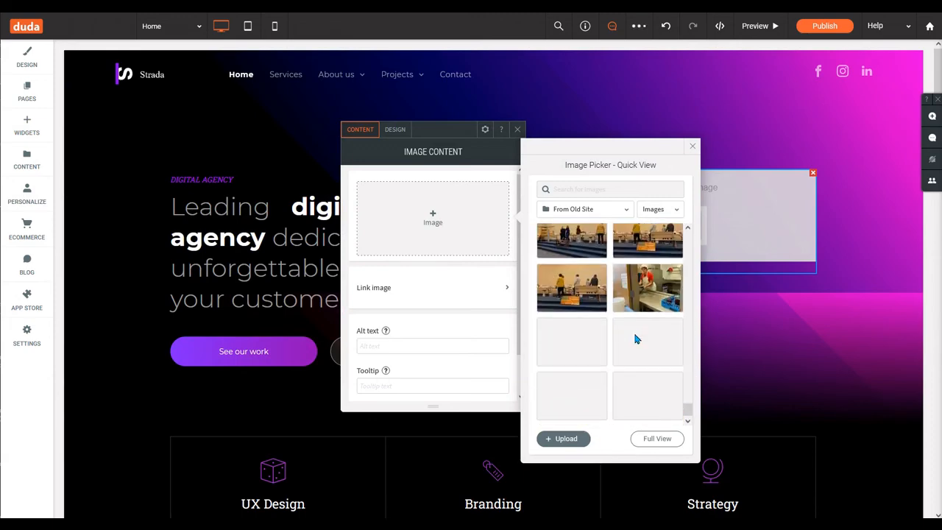
{"action": "scroll", "coordinate": [596, 324], "scroll_direction": "down", "scroll_amount": 5}
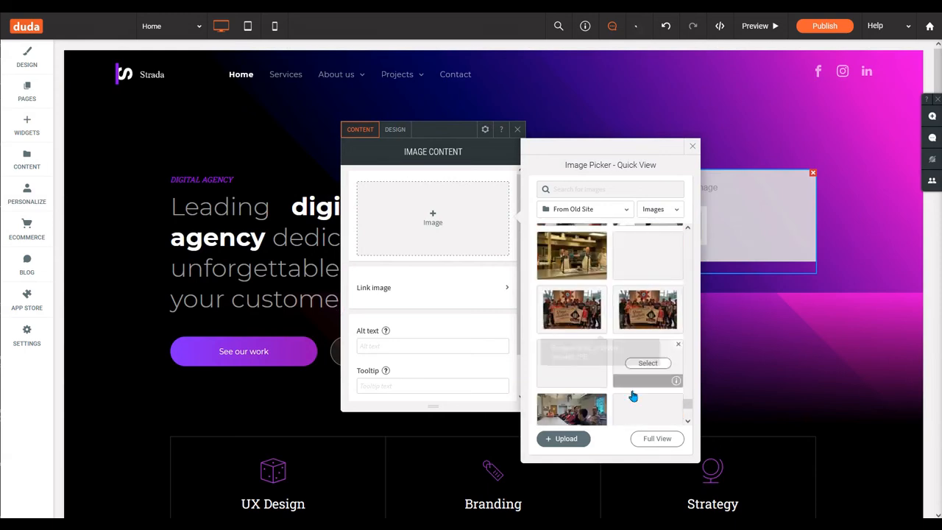
{"action": "scroll", "coordinate": [663, 373], "scroll_direction": "up", "scroll_amount": 6}
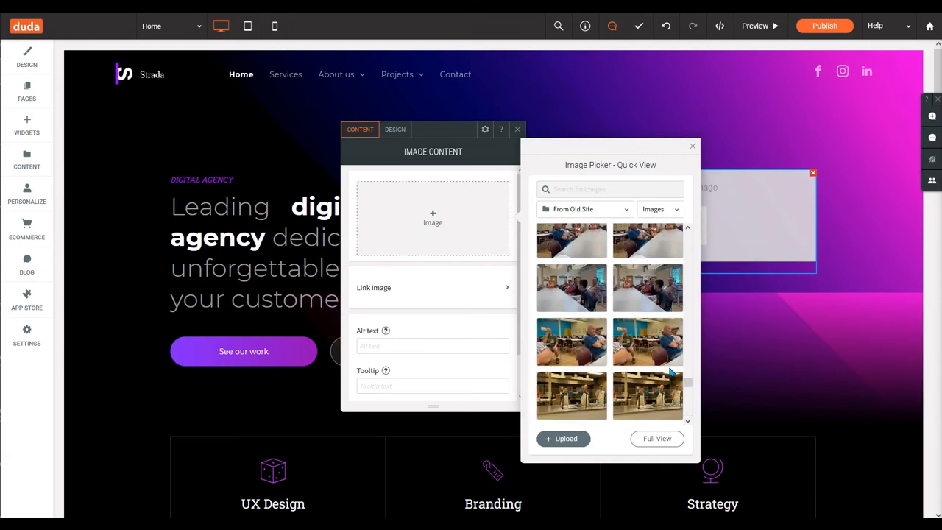
{"action": "scroll", "coordinate": [651, 368], "scroll_direction": "down", "scroll_amount": 5}
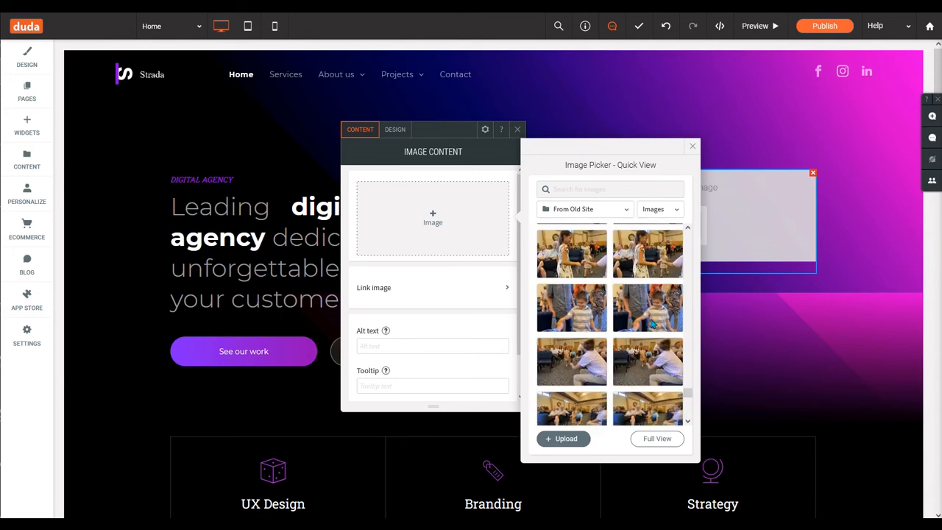
{"action": "scroll", "coordinate": [651, 324], "scroll_direction": "down", "scroll_amount": 1}
{"action": "scroll", "coordinate": [647, 324], "scroll_direction": "down", "scroll_amount": 2}
{"action": "scroll", "coordinate": [633, 338], "scroll_direction": "down", "scroll_amount": 2}
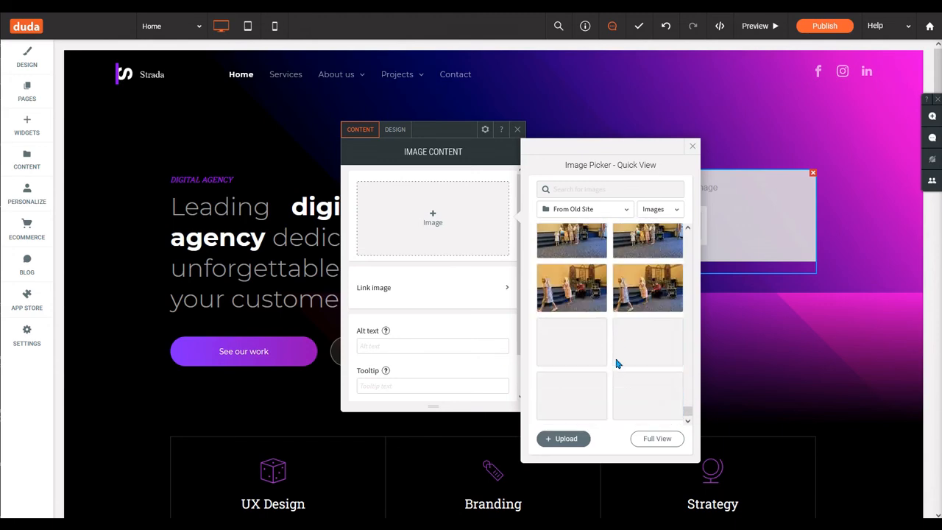
{"action": "scroll", "coordinate": [611, 357], "scroll_direction": "down", "scroll_amount": 3}
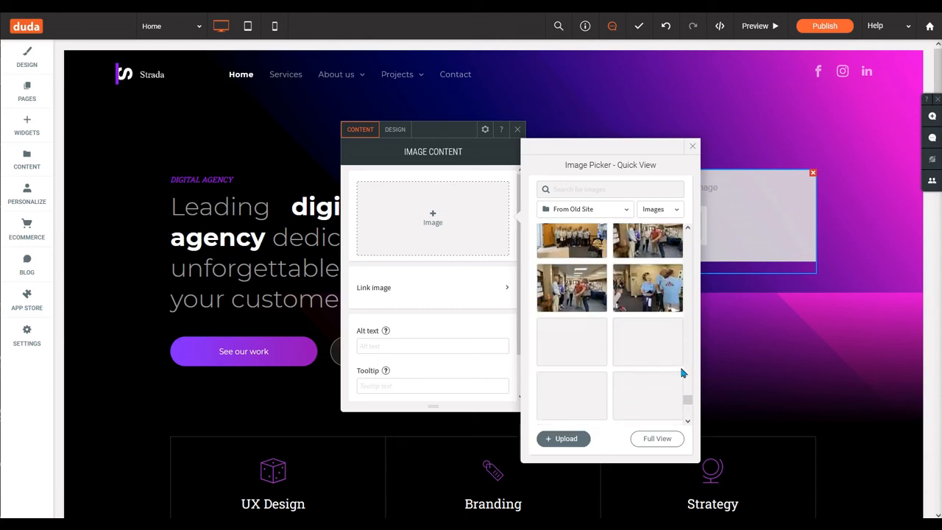
{"action": "scroll", "coordinate": [632, 368], "scroll_direction": "down", "scroll_amount": 5}
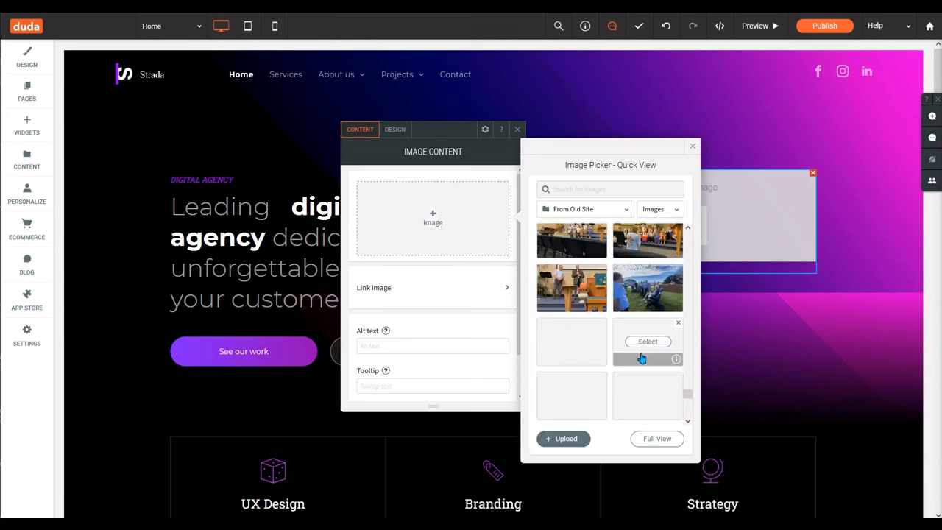
{"action": "scroll", "coordinate": [596, 331], "scroll_direction": "down", "scroll_amount": 5}
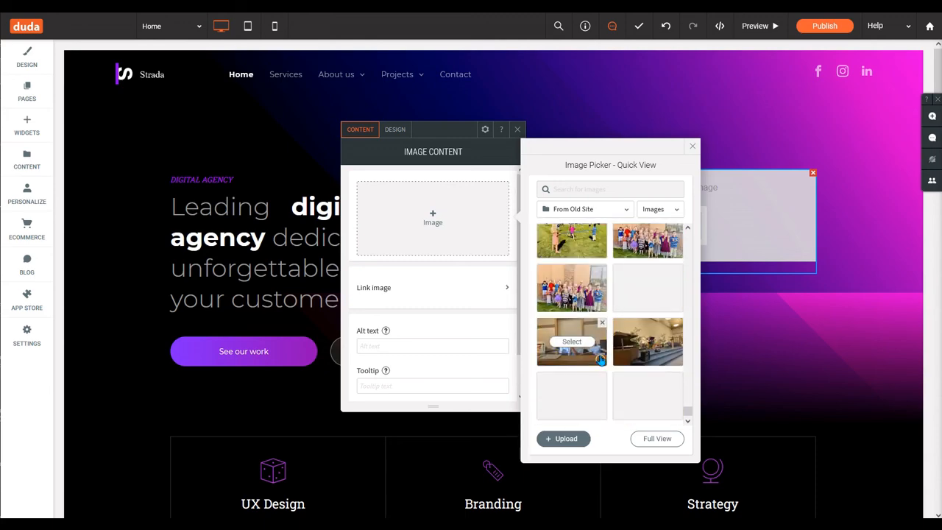
{"action": "scroll", "coordinate": [604, 368], "scroll_direction": "down", "scroll_amount": 5}
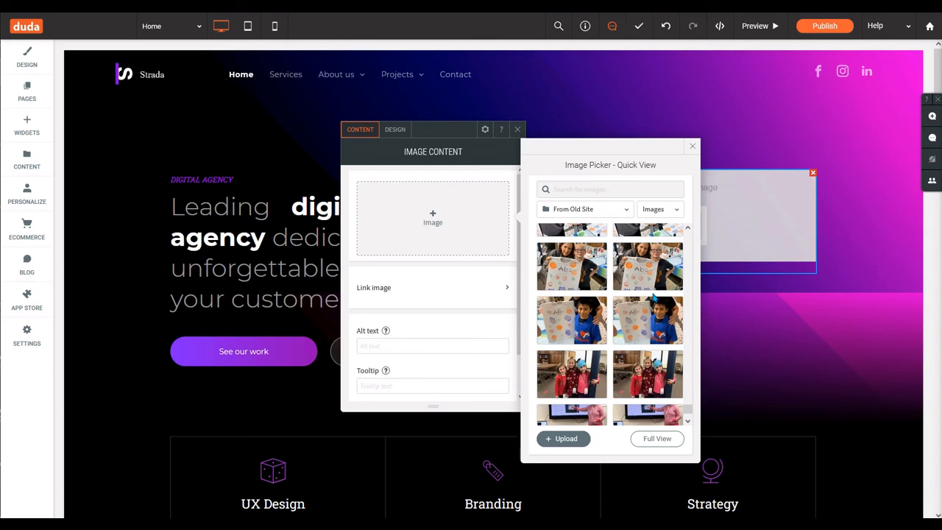
{"action": "scroll", "coordinate": [653, 296], "scroll_direction": "down", "scroll_amount": 10}
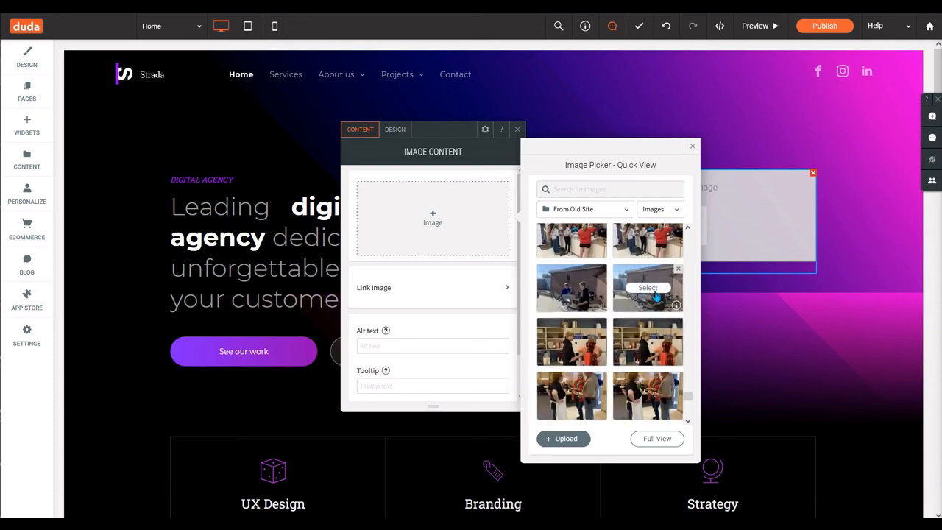
{"action": "scroll", "coordinate": [578, 316], "scroll_direction": "down", "scroll_amount": 5}
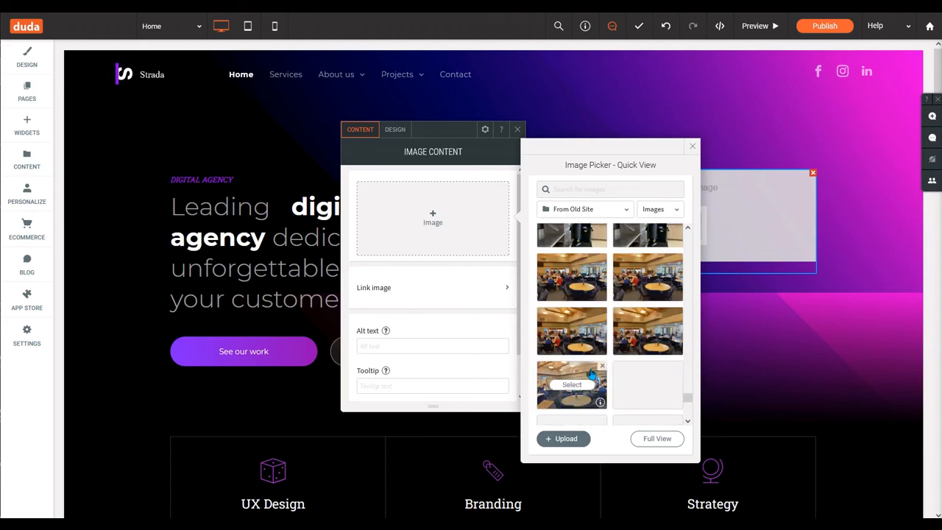
{"action": "scroll", "coordinate": [593, 372], "scroll_direction": "down", "scroll_amount": 3}
{"action": "scroll", "coordinate": [652, 316], "scroll_direction": "down", "scroll_amount": 3}
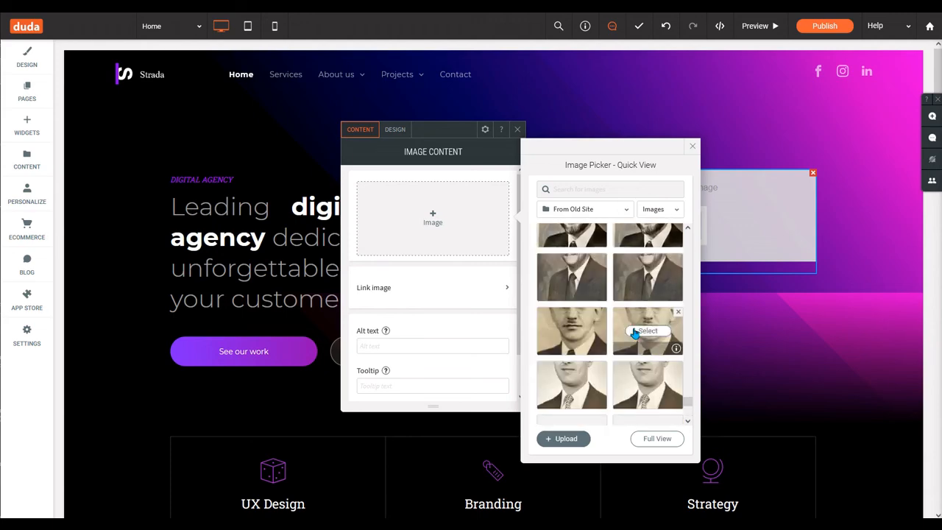
{"action": "scroll", "coordinate": [634, 333], "scroll_direction": "down", "scroll_amount": 3}
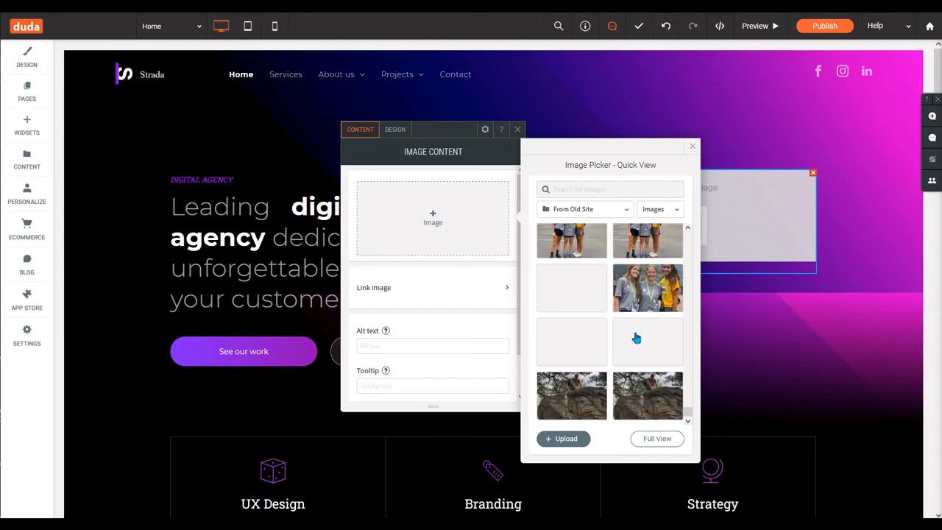
{"action": "scroll", "coordinate": [635, 338], "scroll_direction": "down", "scroll_amount": 1}
{"action": "scroll", "coordinate": [617, 344], "scroll_direction": "down", "scroll_amount": 3}
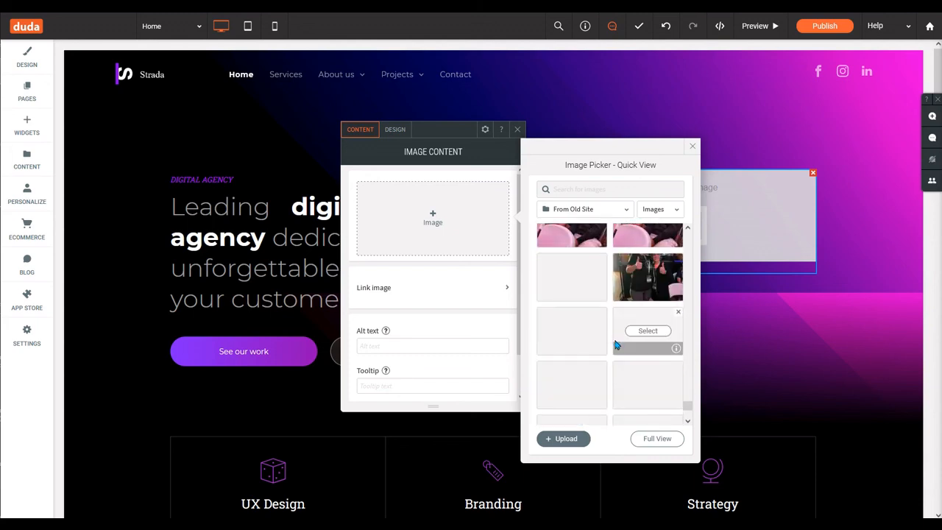
{"action": "scroll", "coordinate": [617, 344], "scroll_direction": "down", "scroll_amount": 2}
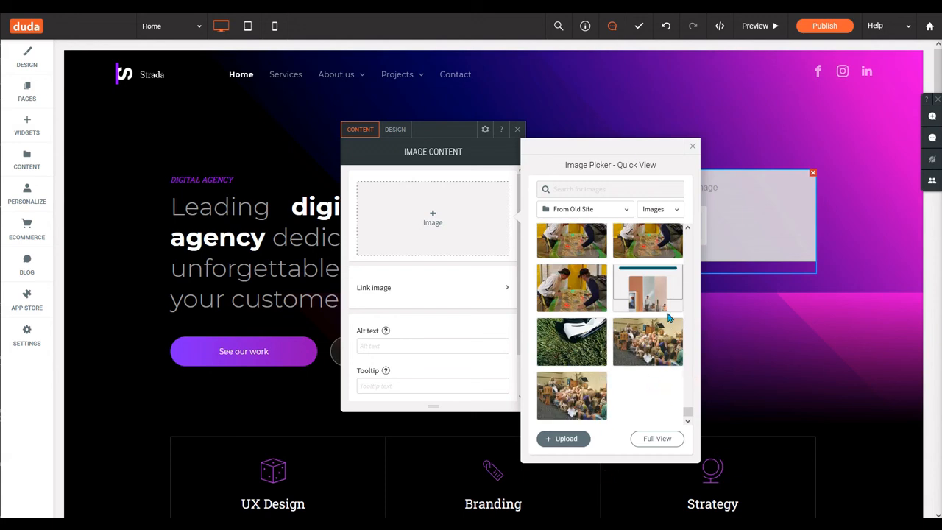
{"action": "left_click", "coordinate": [691, 147]}
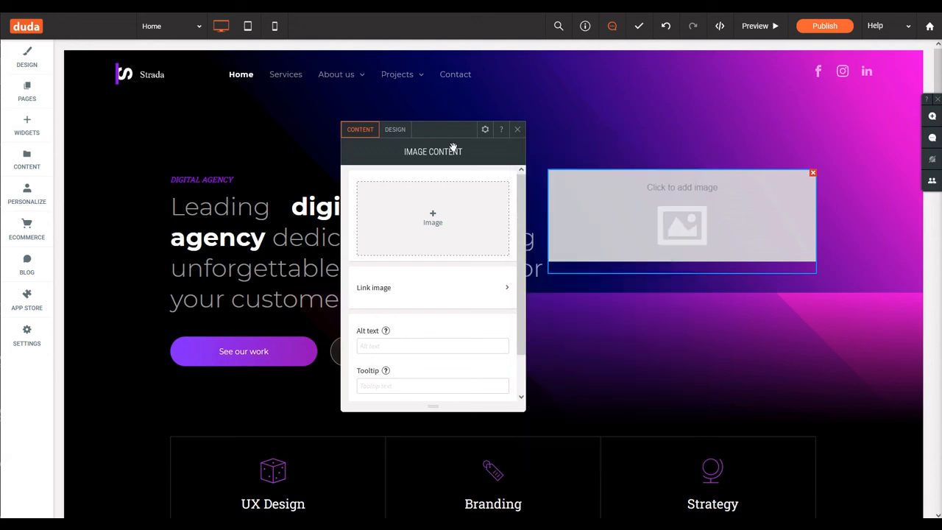
{"action": "left_click", "coordinate": [518, 130]}
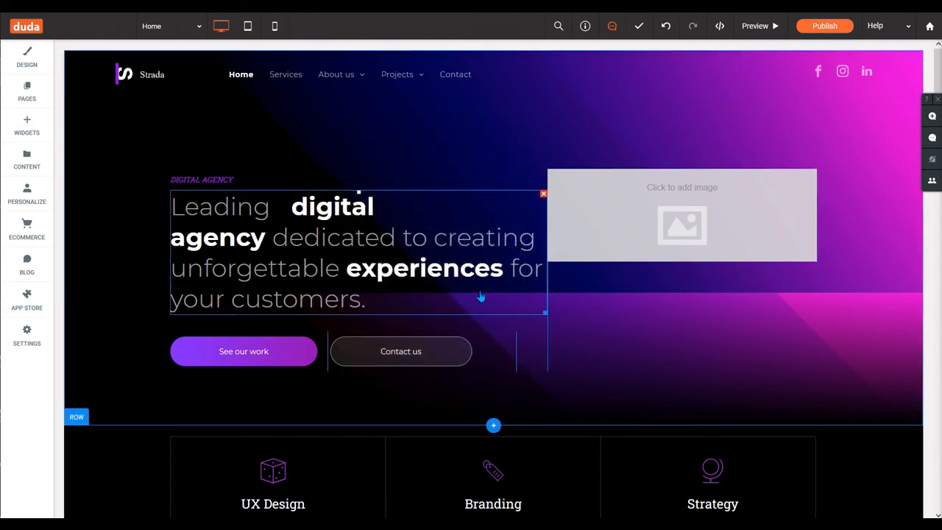